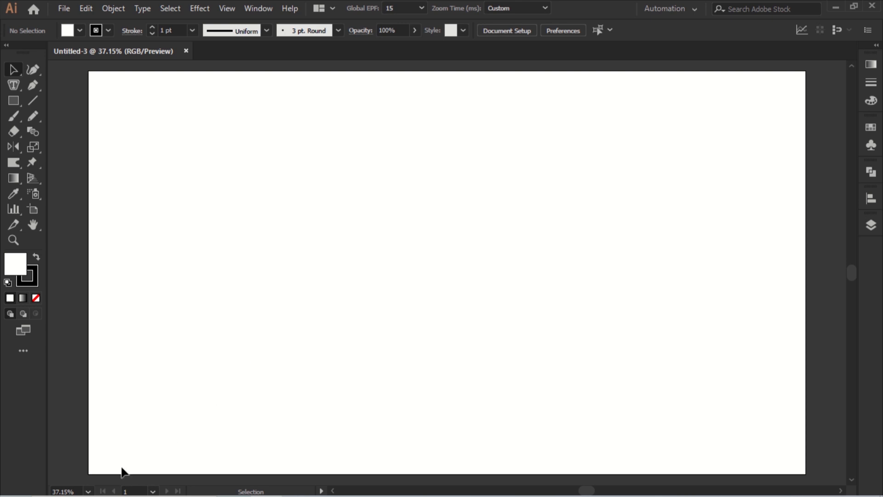
- Draw a closed shape with a wavy right edge over the artboard's left part using the Pen tool, extending past the artboard edges
click(87, 491)
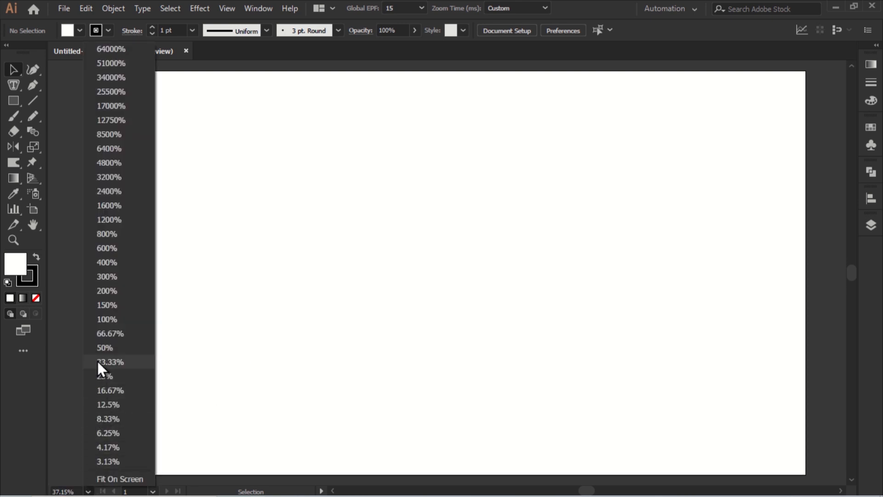
click(113, 376)
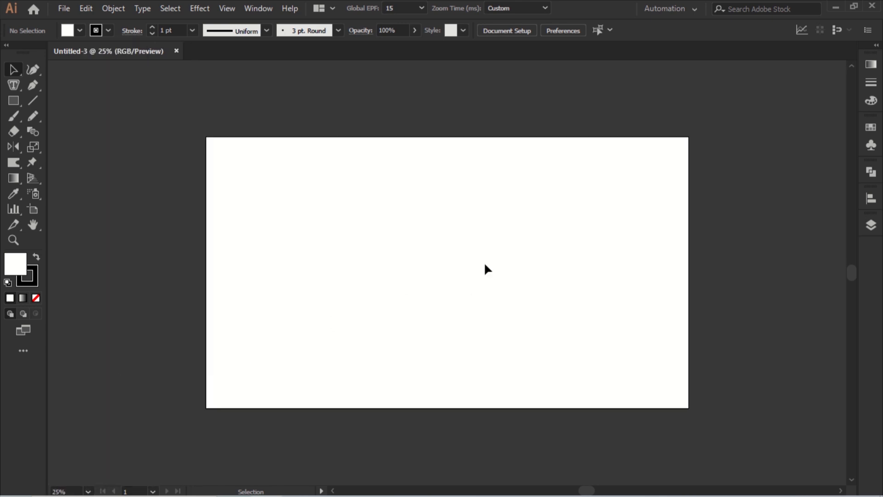
click(31, 86)
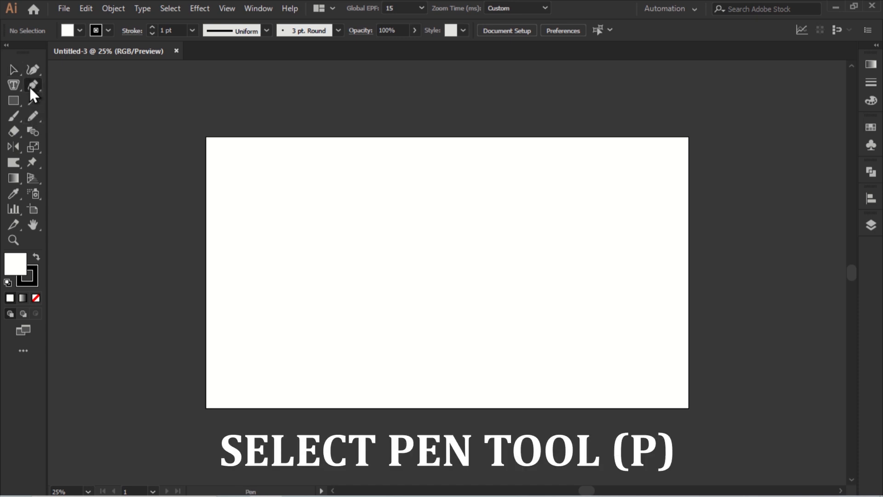
click(318, 111)
drag(333, 187, 305, 270)
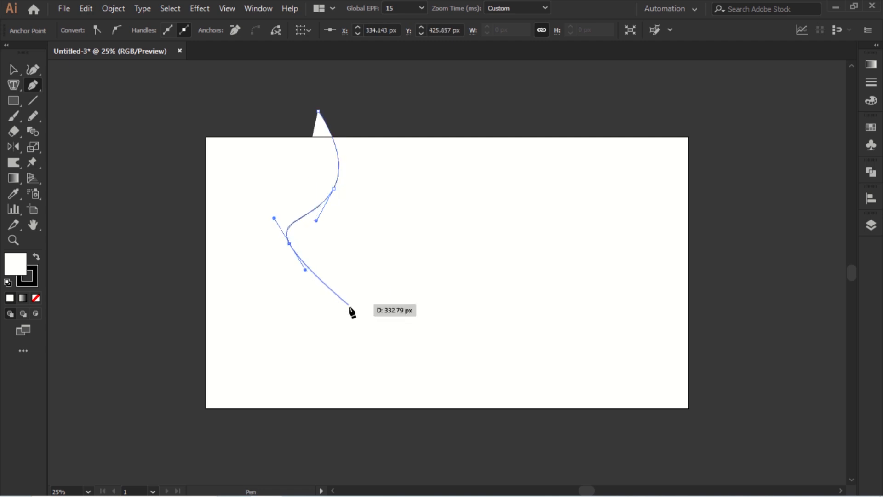
drag(351, 317, 354, 327)
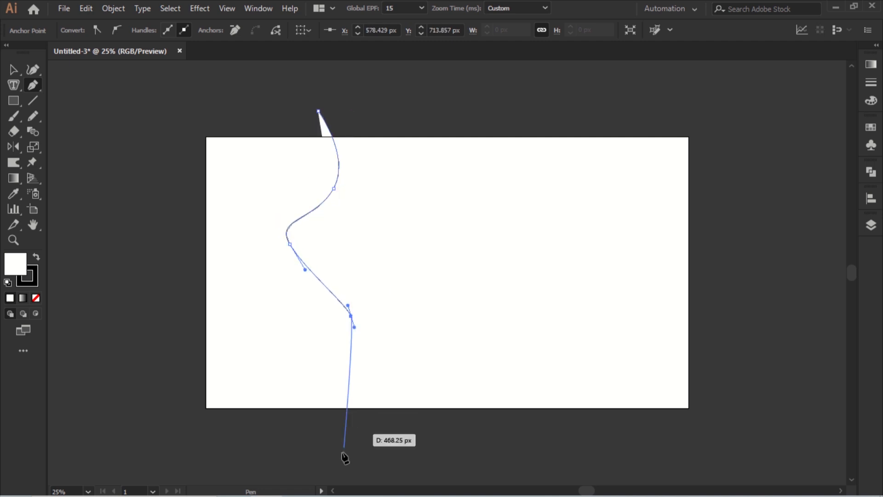
drag(314, 440, 272, 457)
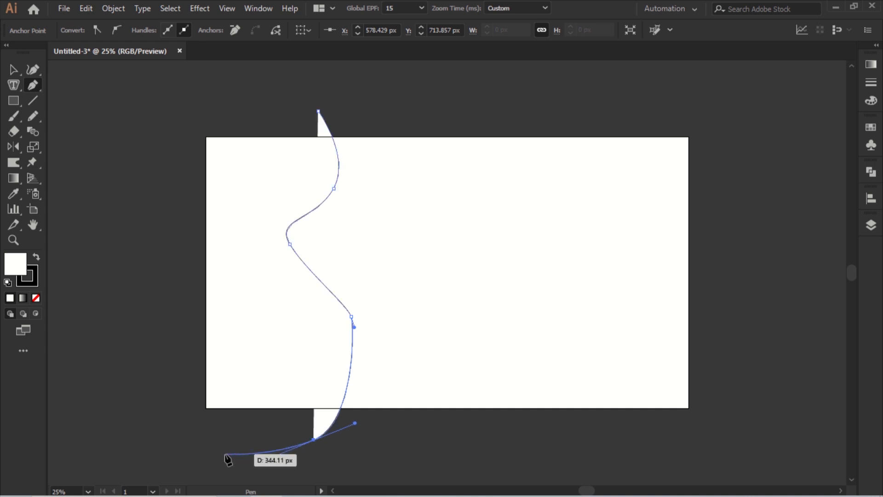
click(162, 424)
click(154, 227)
click(145, 136)
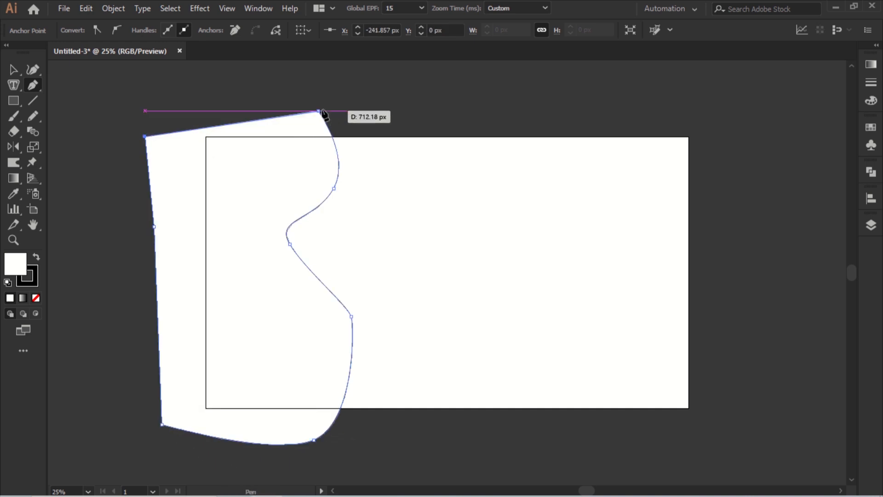
click(318, 111)
click(12, 69)
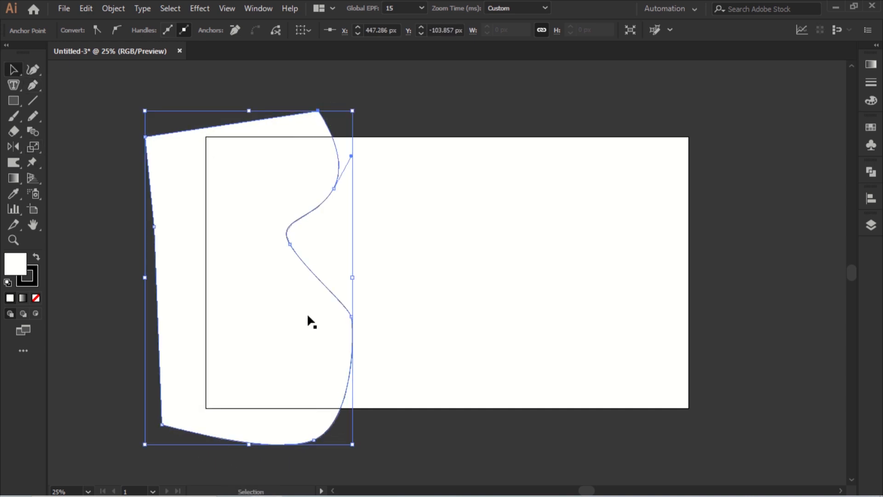
- Smooth the upper and lower curves of the shape's wavy right edge with the Smooth tool
click(30, 115)
click(83, 163)
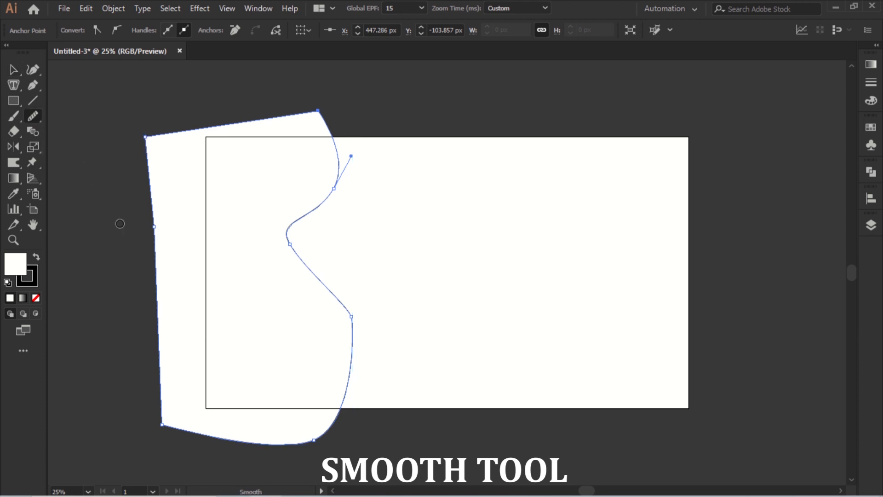
drag(337, 181, 289, 215)
mouse_move(356, 302)
mouse_down()
mouse_move(346, 378)
mouse_move(322, 423)
mouse_up()
click(12, 69)
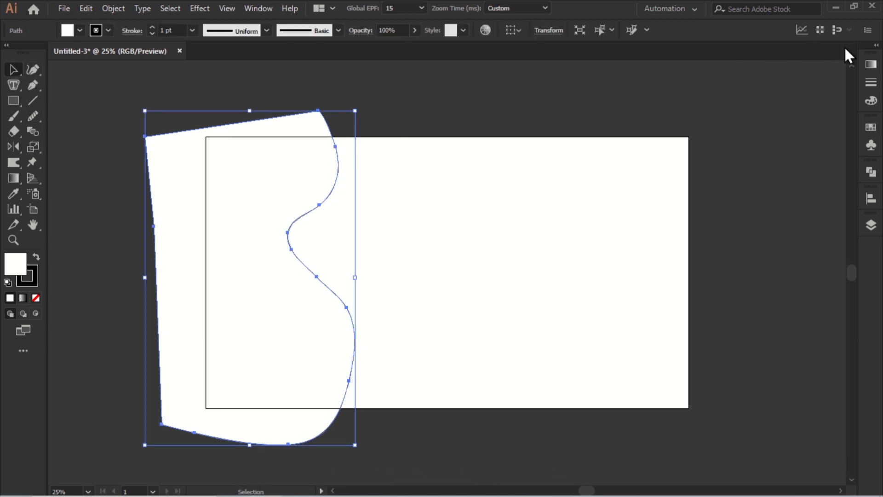
- Fill the wavy shape with a linear gradient running from dark orange to red
click(870, 65)
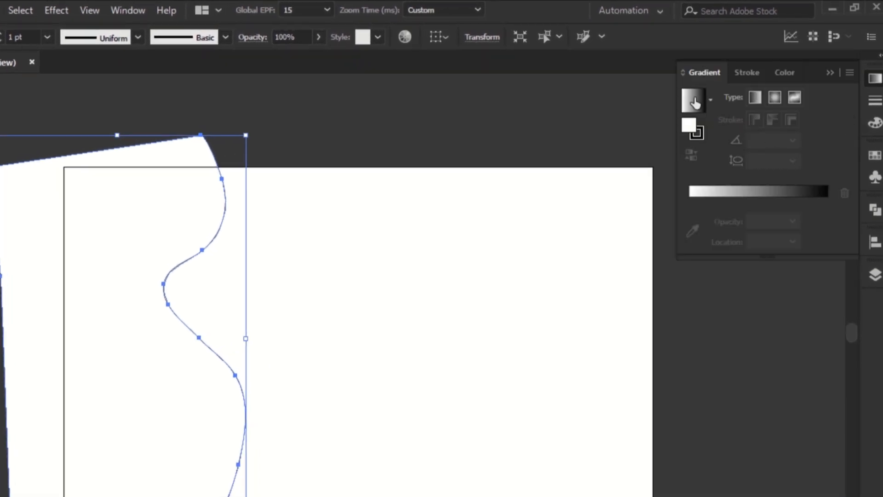
click(693, 101)
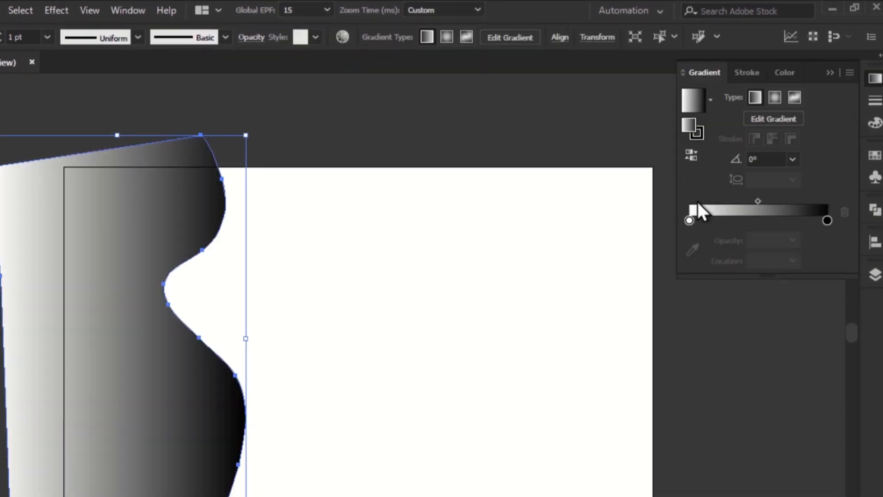
double_click(689, 221)
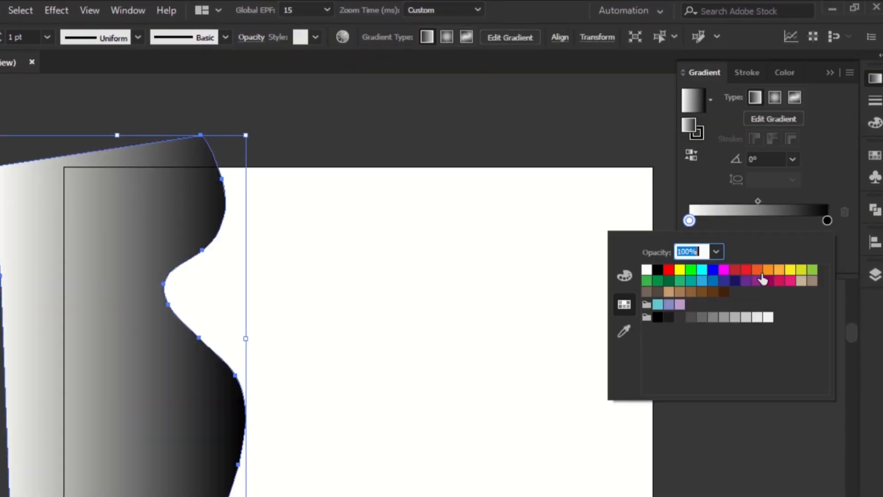
click(759, 271)
click(826, 220)
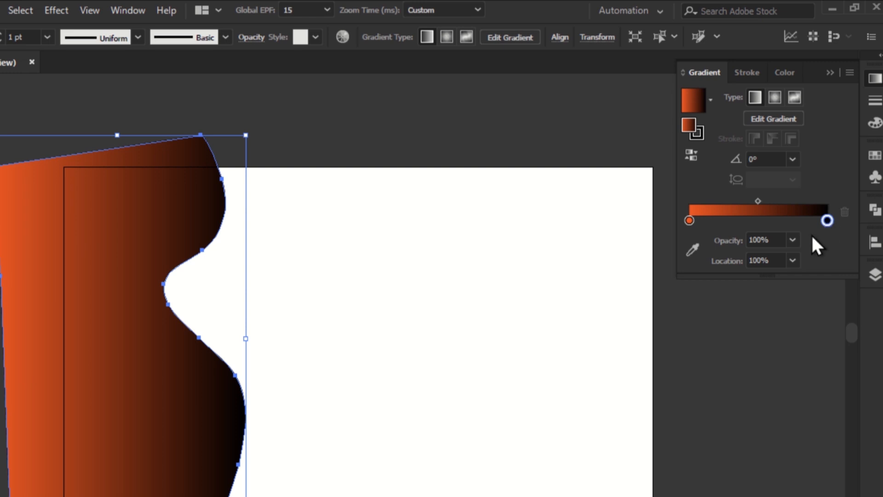
double_click(827, 221)
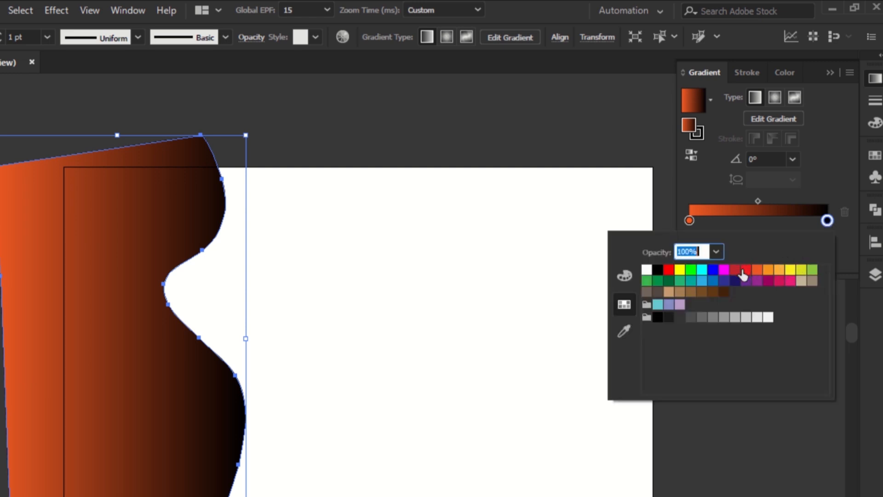
click(743, 272)
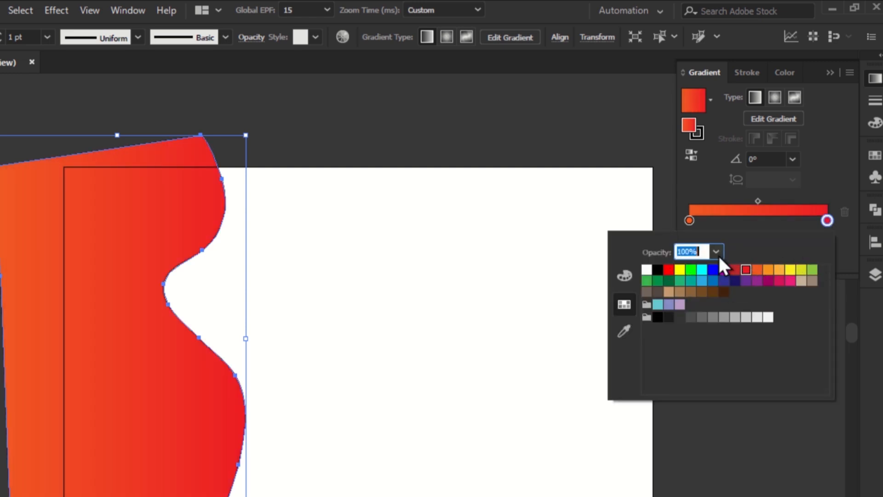
- Change the gradient's starting color stop to a lighter orange swatch
click(690, 220)
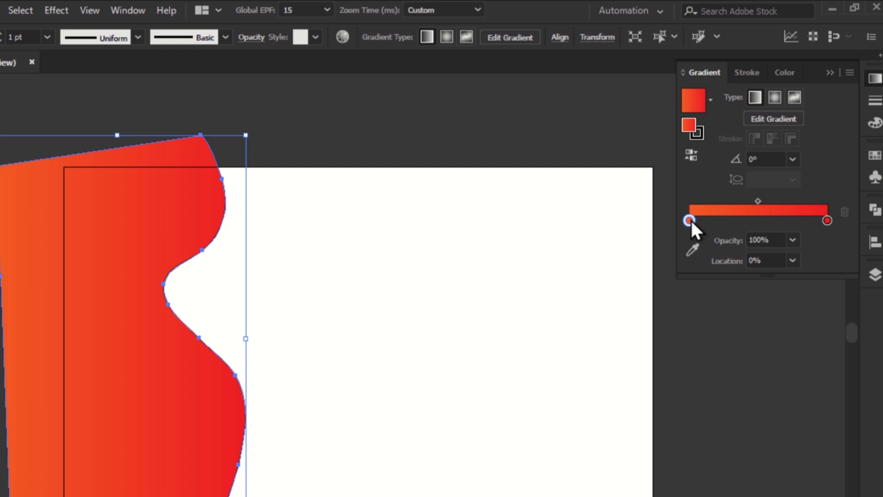
double_click(689, 220)
click(768, 269)
click(378, 124)
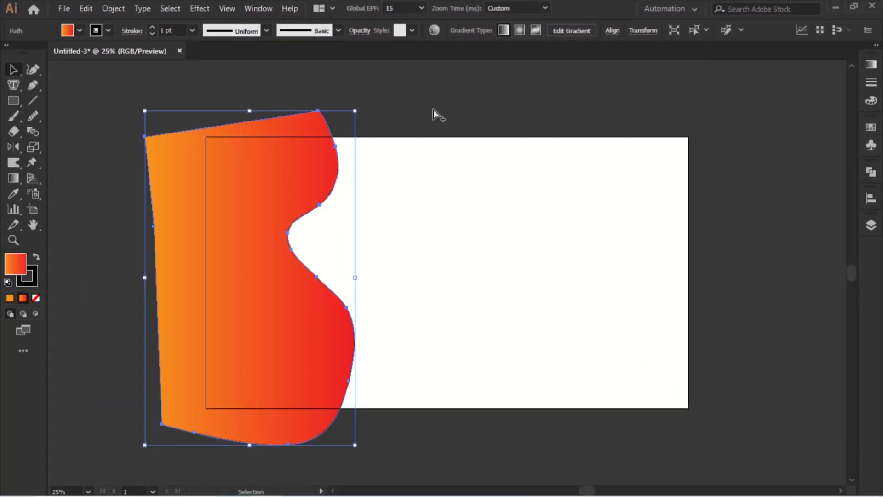
- Redirect the gradient across the shape so red starts at its left edge and orange ends at the wavy right edge
click(13, 178)
drag(108, 138, 333, 230)
drag(444, 237, 71, 244)
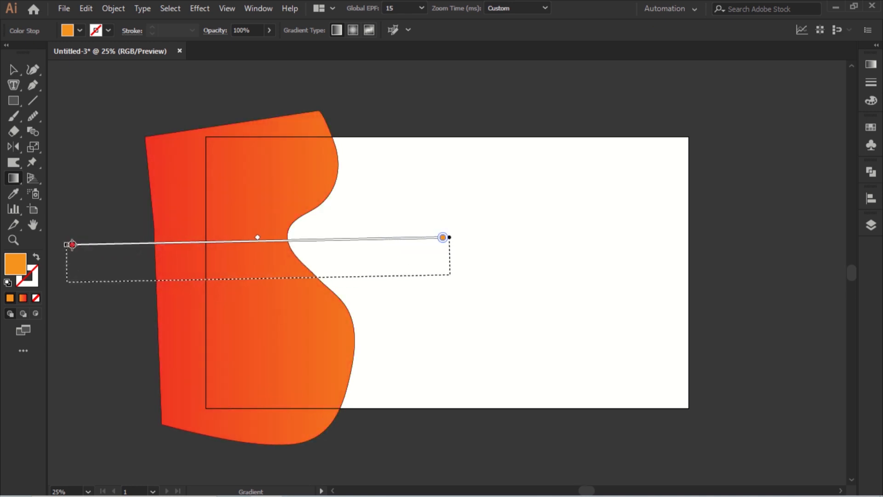
drag(359, 258, 142, 255)
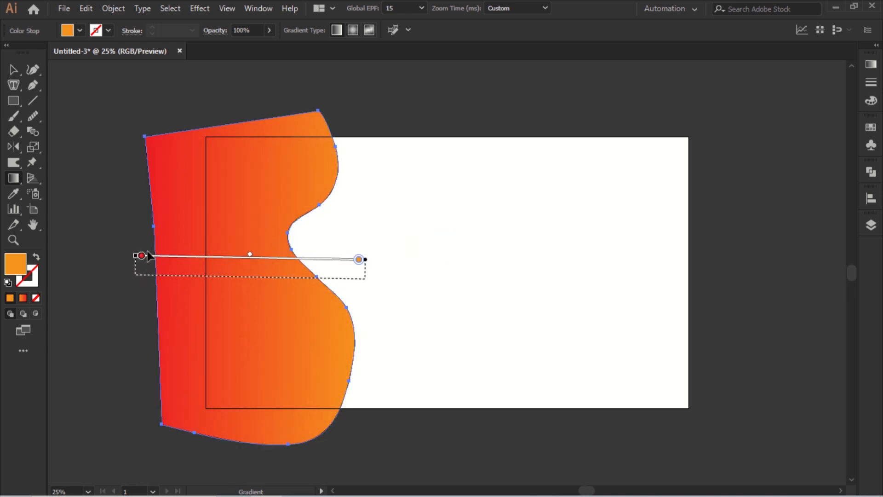
- Remove the stroke from the gradient shape and deselect it
click(14, 70)
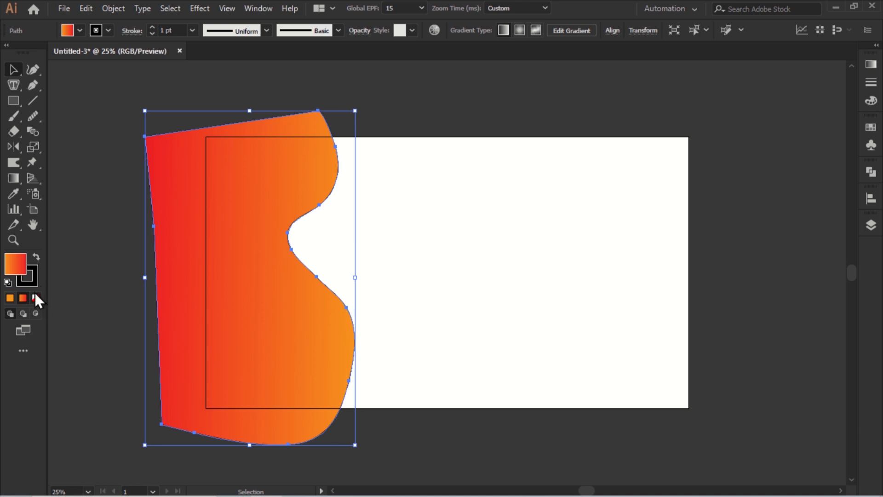
click(37, 298)
click(133, 220)
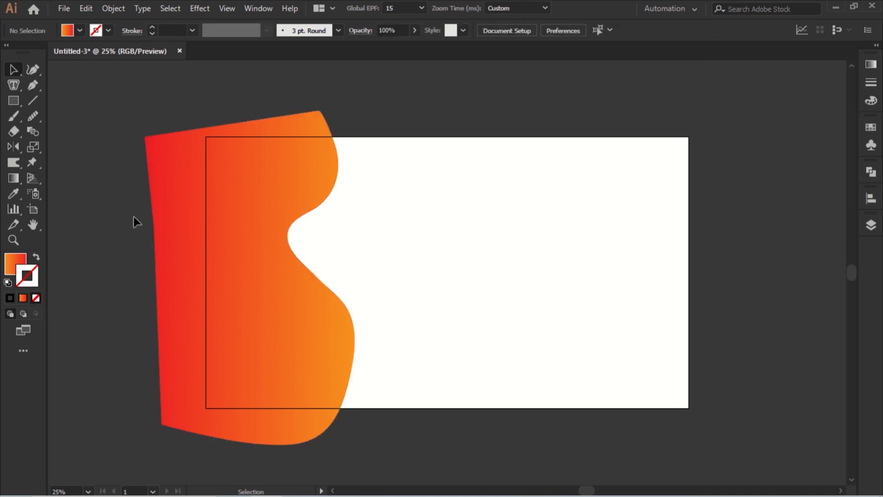
- Rotate the gradient shape slightly counterclockwise and shift it a little down and to the left
click(340, 139)
drag(361, 111, 316, 89)
drag(280, 172, 265, 181)
- Smooth the lower right curve of the rotated gradient shape with the Smooth tool
click(35, 116)
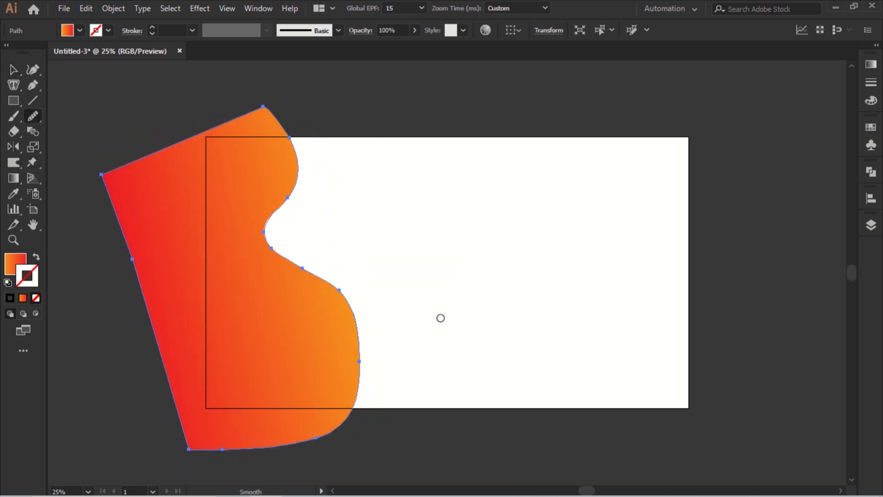
drag(346, 407, 352, 399)
click(8, 69)
click(633, 286)
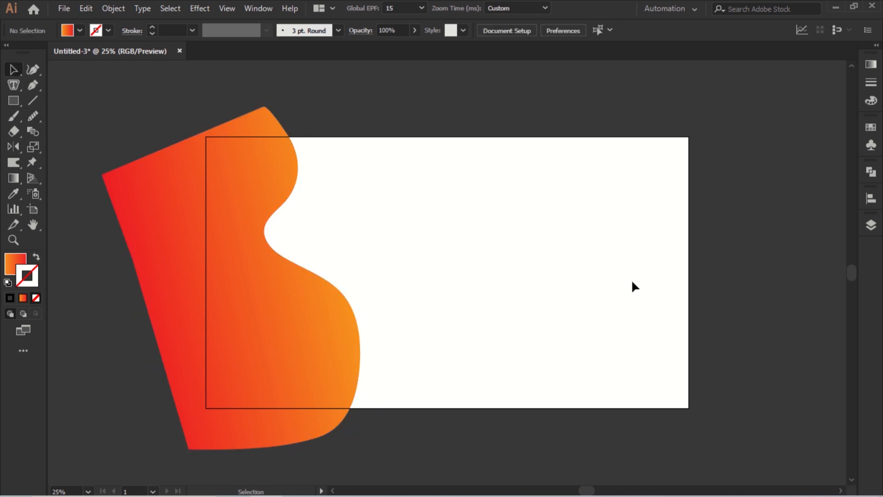
- Draw a closed freeform shape over the gradient shape with the Pencil tool, roughly following its wavy right edge
drag(34, 112, 61, 118)
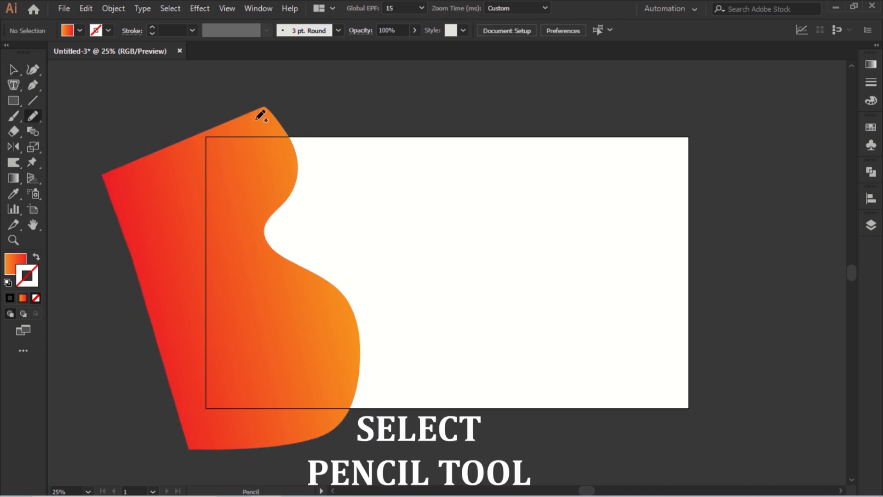
drag(264, 119, 286, 164)
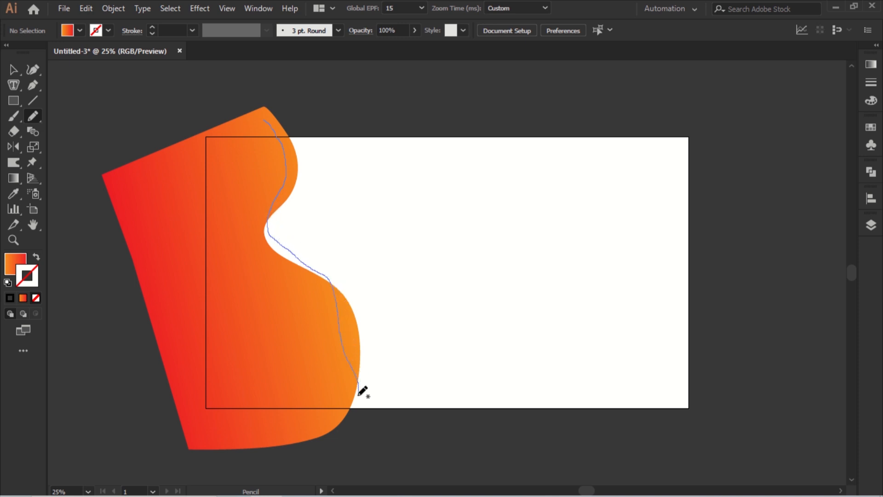
mouse_move(256, 416)
mouse_down()
mouse_move(164, 341)
mouse_move(169, 167)
mouse_move(198, 109)
mouse_up()
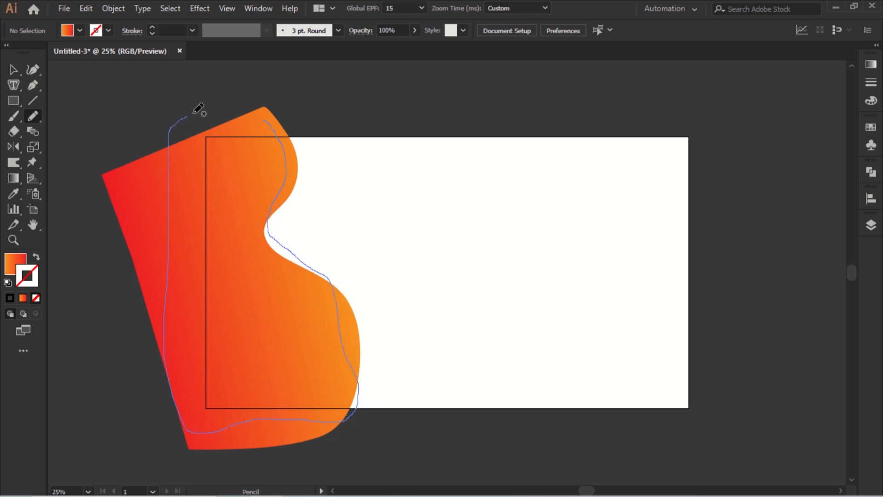
drag(272, 115, 270, 118)
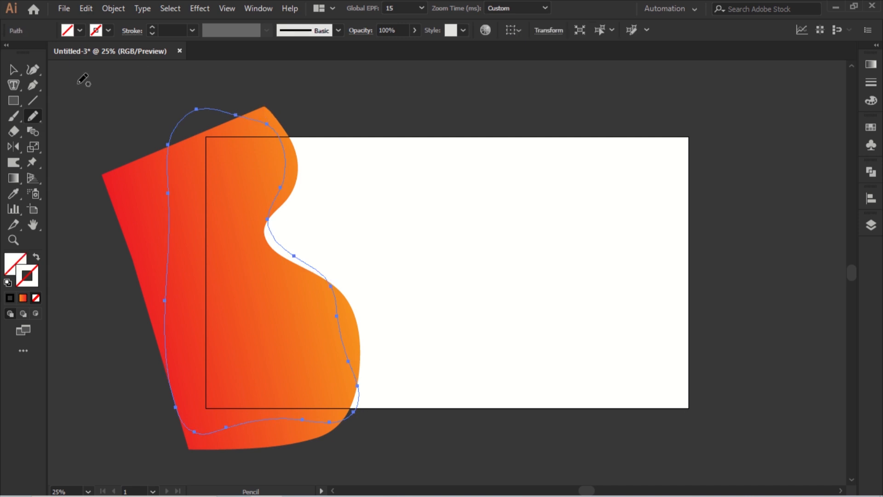
- Fill the pencil-drawn shape with dark brown and send it behind the gradient shape
click(13, 70)
click(80, 31)
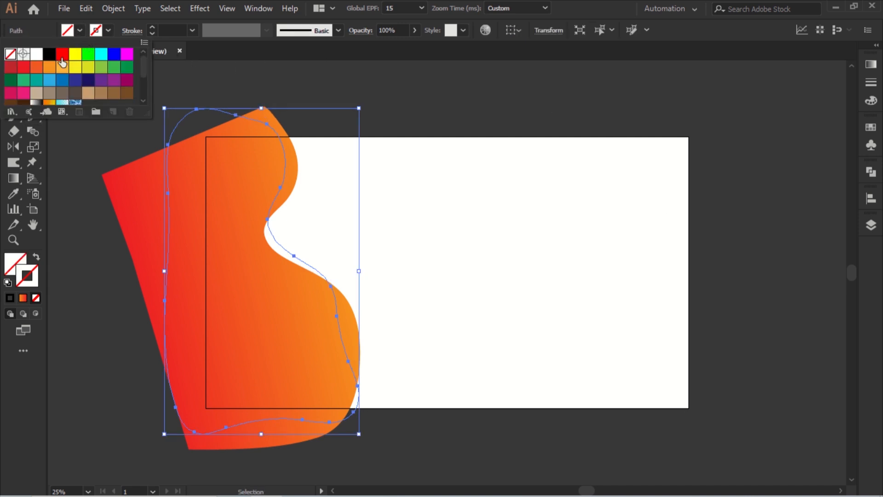
click(29, 102)
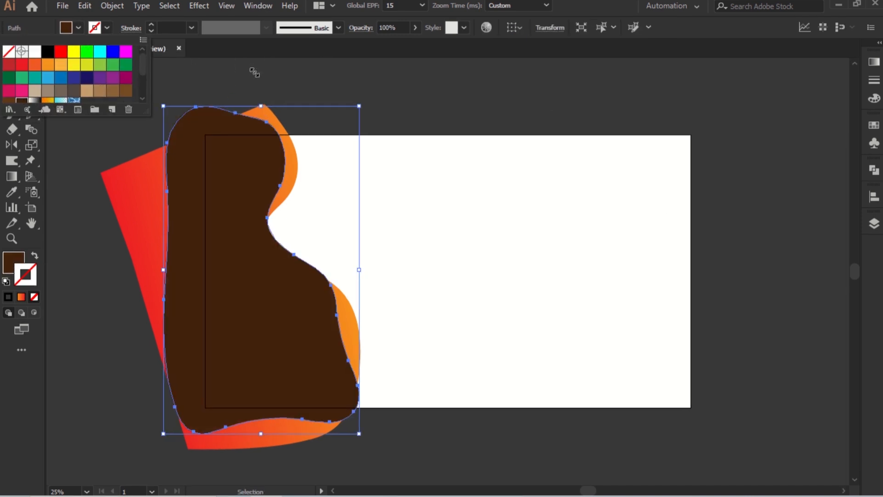
right_click(276, 192)
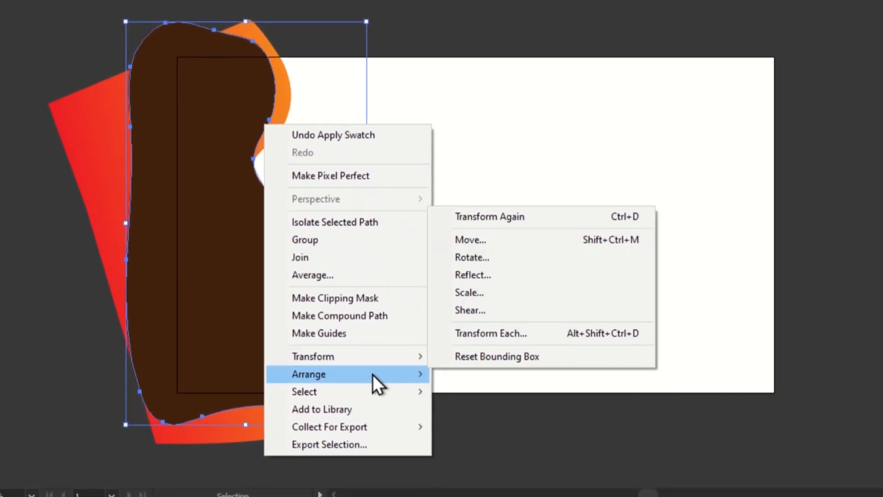
mouse_move(373, 374)
click(457, 423)
- Apply a Gaussian Blur with a 70-pixel radius to the brown shape as a shadow
click(203, 8)
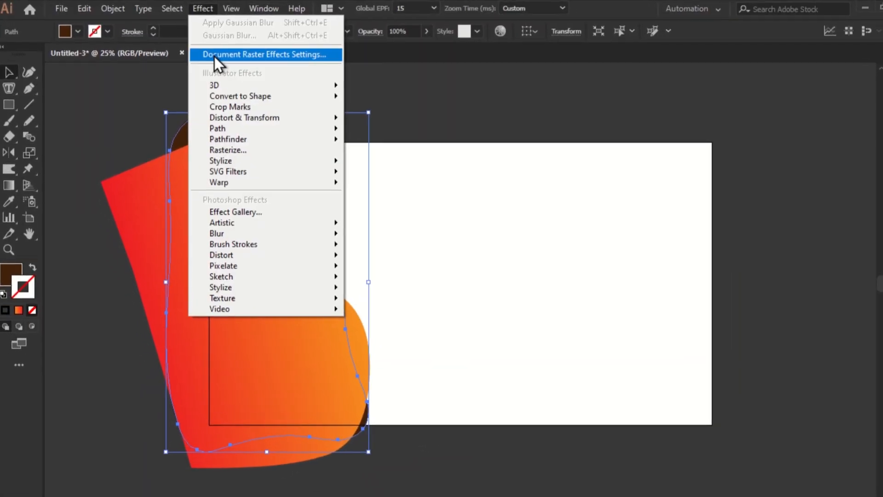
mouse_move(240, 276)
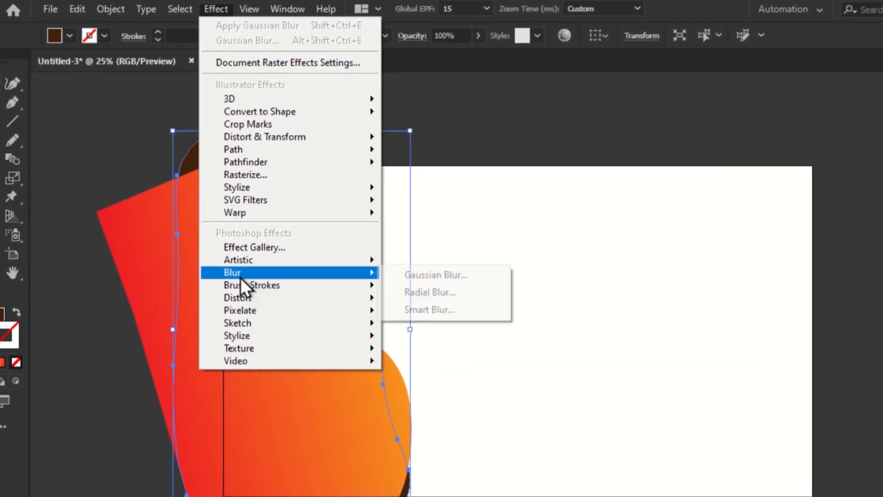
click(390, 276)
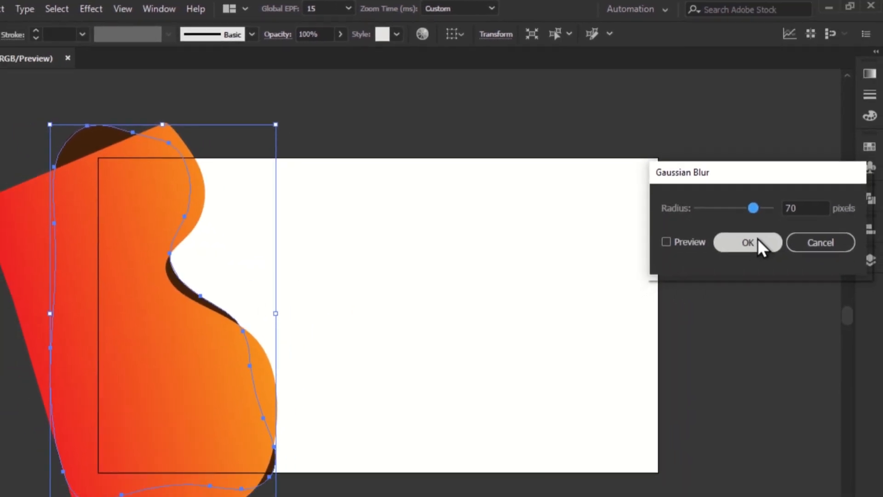
click(757, 240)
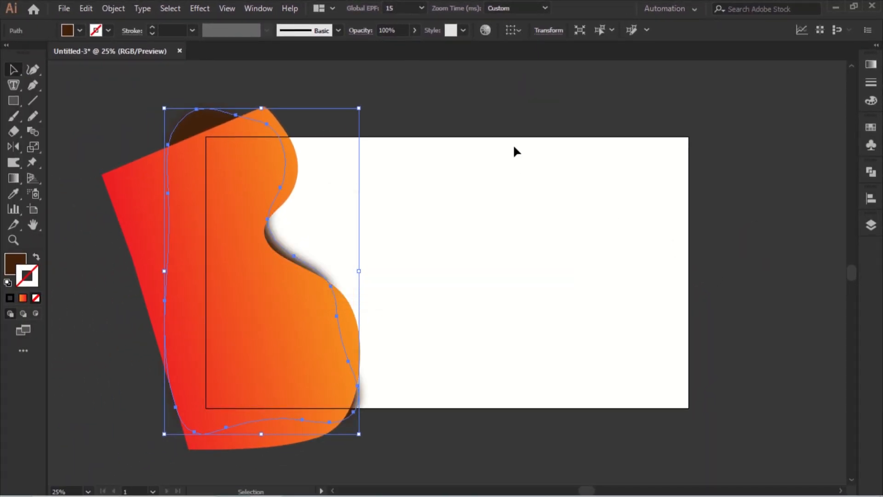
- Draw a closed elongated teardrop shape inside the large gradient shape with the Pencil tool, narrow above and wide below
click(34, 116)
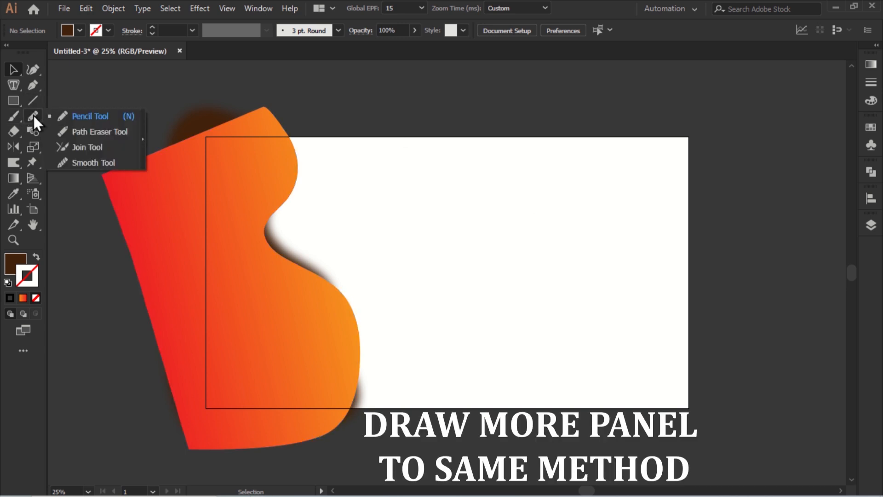
drag(239, 207, 302, 360)
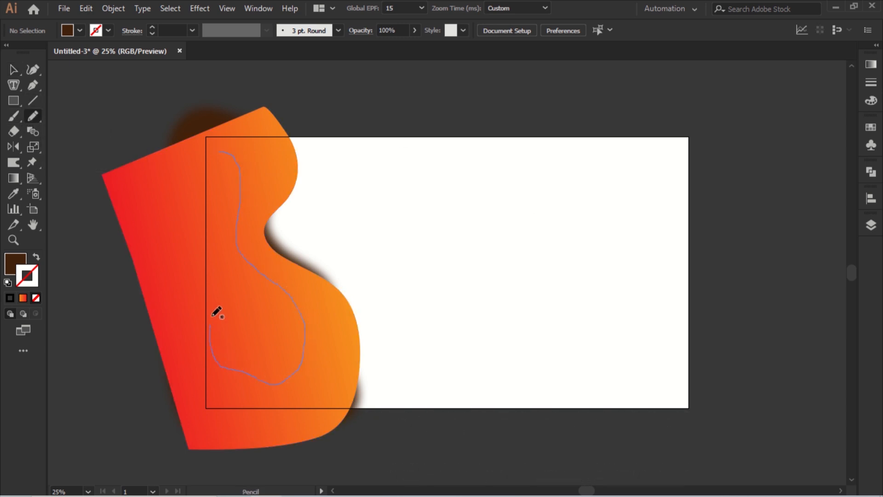
drag(221, 153, 221, 154)
click(13, 69)
- Fill the teardrop with the large shape's gradient and redirect it diagonally from red at its upper end to orange at its lower end
click(14, 193)
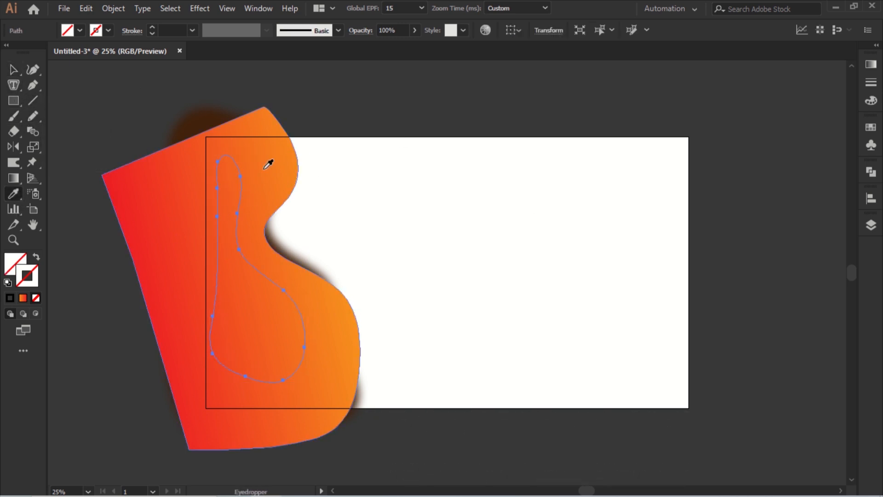
click(268, 162)
key(g)
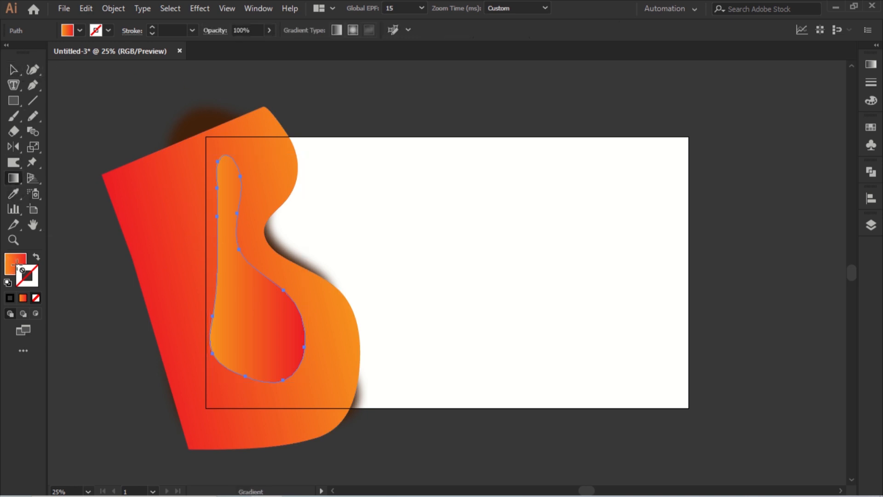
mouse_move(178, 238)
mouse_down()
mouse_move(290, 310)
mouse_move(337, 317)
mouse_move(375, 299)
mouse_move(237, 246)
mouse_move(158, 231)
mouse_move(220, 207)
mouse_move(209, 191)
mouse_up()
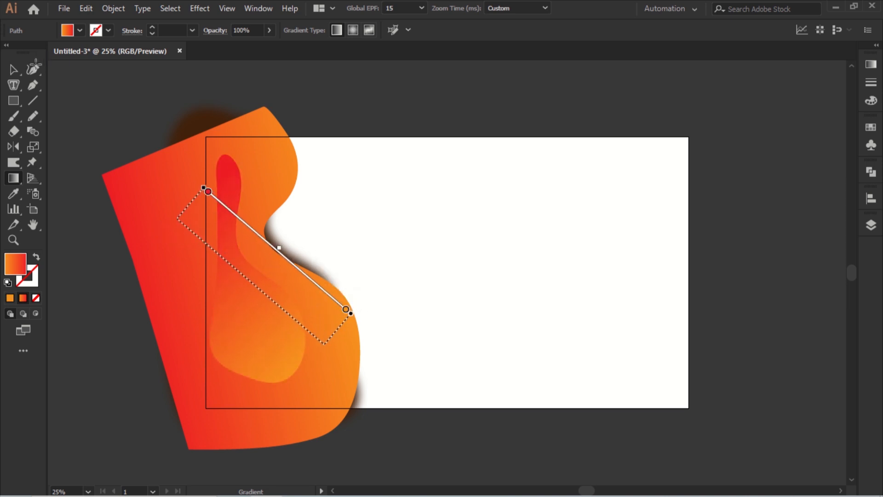
- Draw a closed shadow outline over the teardrop with the Pencil tool, extending slightly past its curved inner edge and its base
click(14, 70)
key(n)
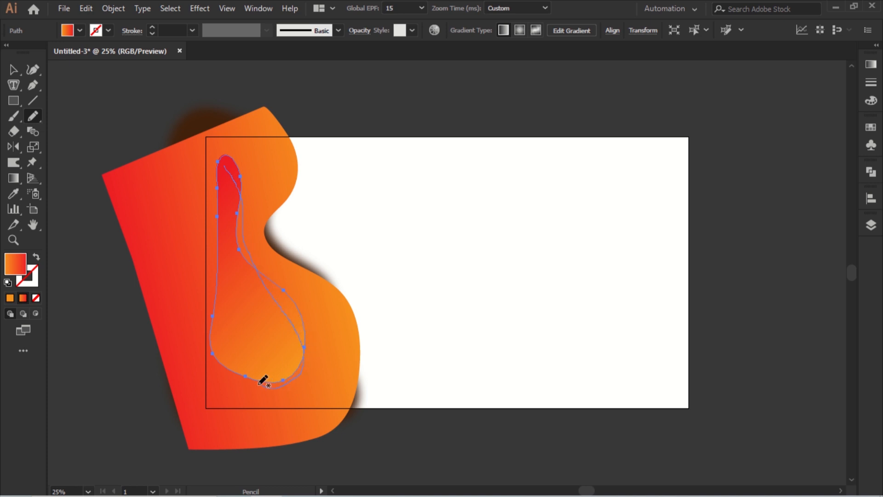
drag(229, 184, 223, 170)
click(13, 71)
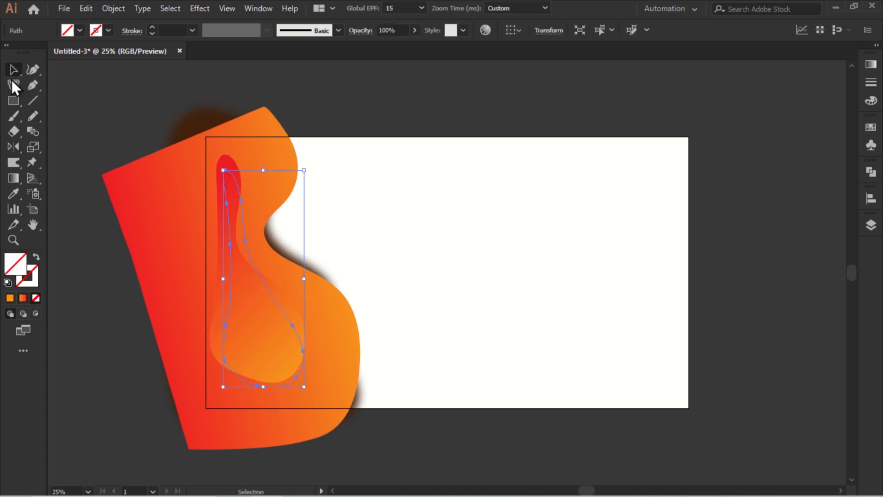
- Fill the teardrop's shadow outline with the sampled dark brown and send it behind the teardrop, above the large gradient shape
click(12, 194)
click(197, 118)
click(14, 70)
right_click(374, 220)
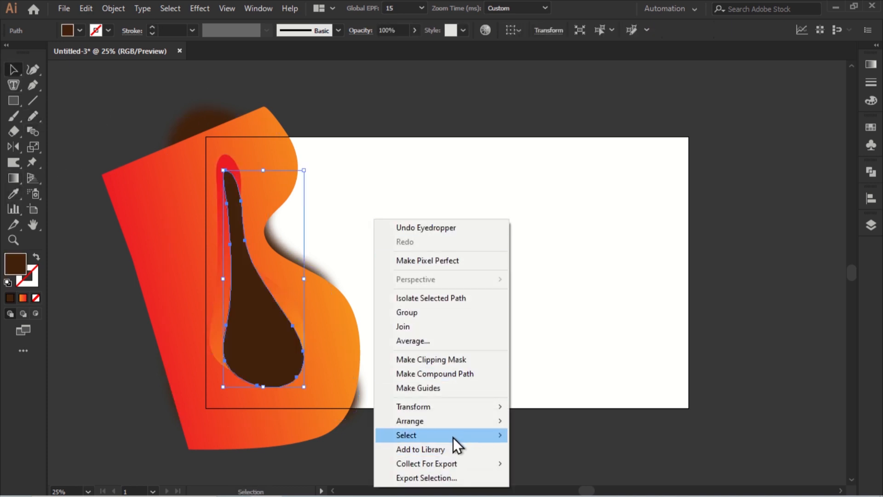
mouse_move(451, 421)
click(536, 462)
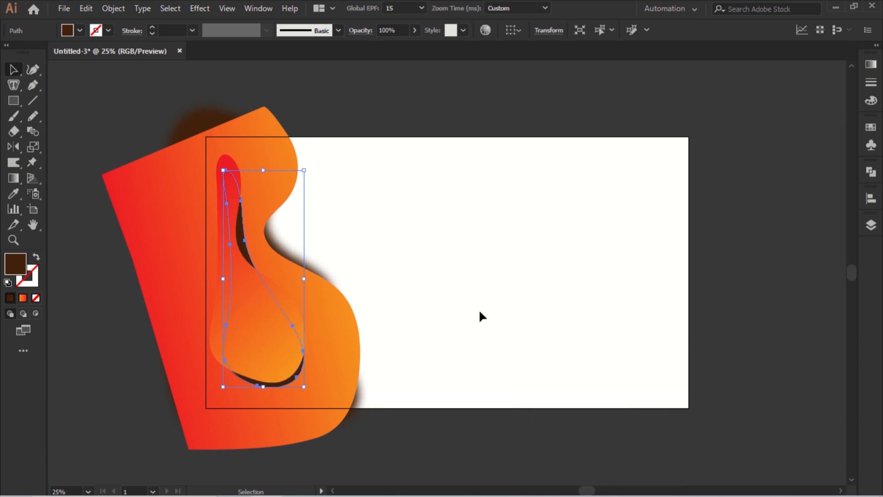
- Apply a Gaussian Blur with a 70-pixel radius to the teardrop's brown shadow shape
click(207, 14)
mouse_move(251, 227)
click(319, 225)
drag(749, 149, 582, 172)
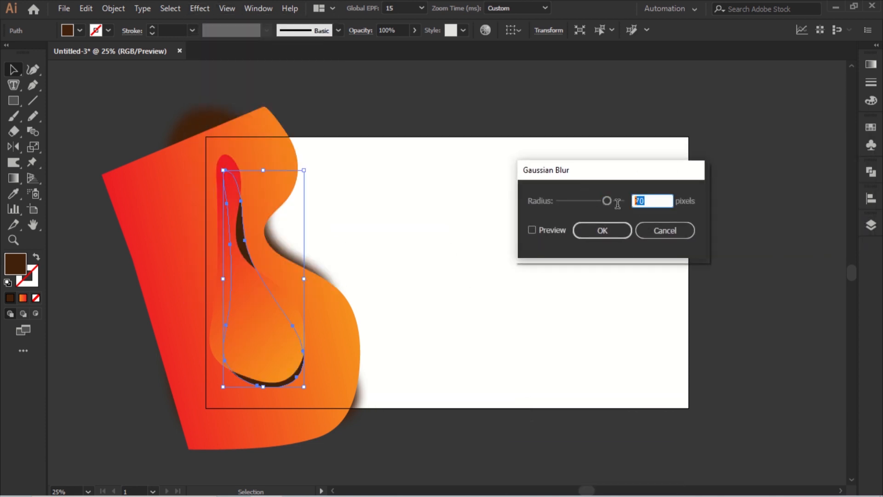
click(600, 230)
click(317, 232)
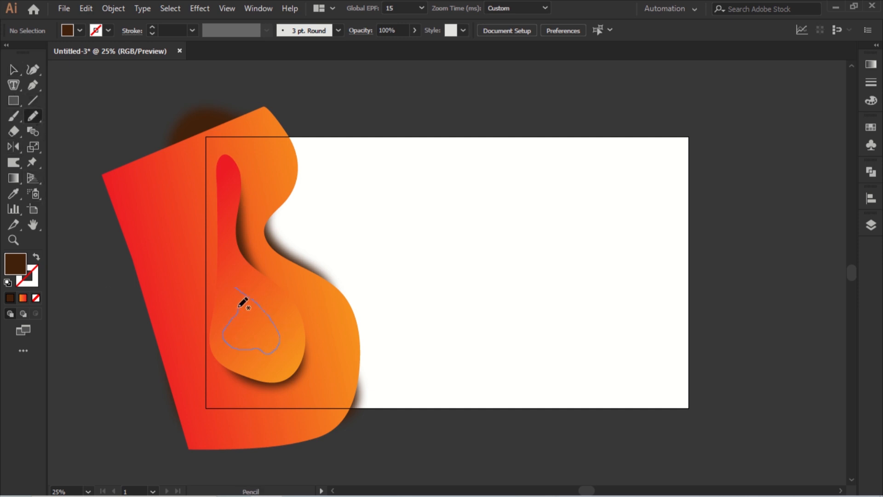
- Draw a small closed freeform shape in the teardrop's wide lower part with the Pencil tool and fill it with the sampled orange-red gradient
drag(243, 302, 237, 288)
click(14, 70)
click(13, 194)
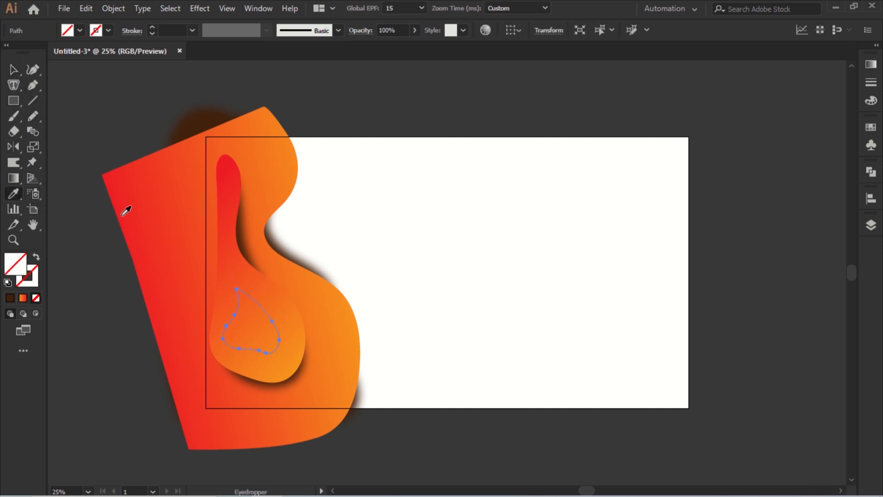
click(233, 189)
click(13, 69)
- Redirect the small shape's gradient diagonally, from orange at its upper left to red at its lower right
click(13, 178)
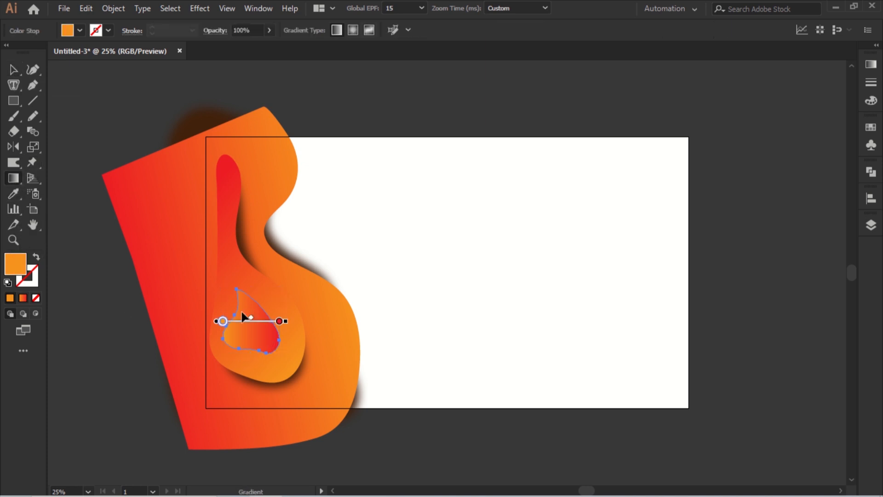
drag(225, 301, 282, 339)
click(15, 70)
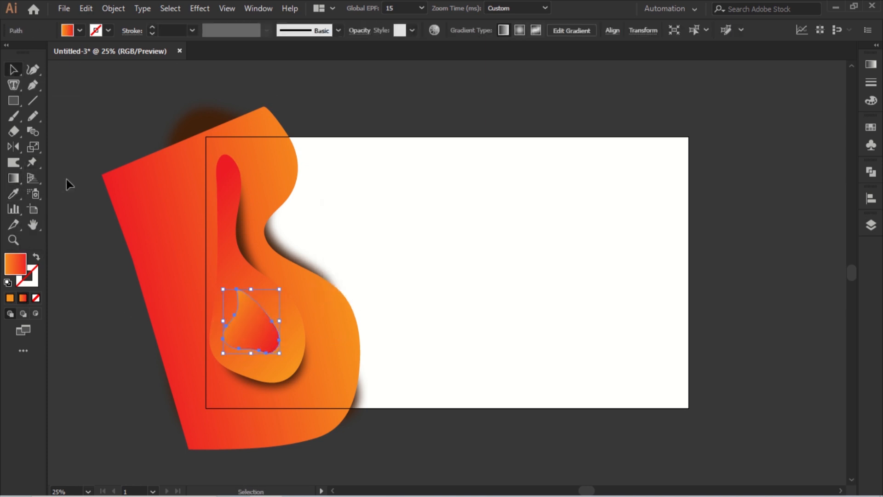
key(ctrl+shift+a)
- Draw a closed shadow outline roughly over the small inner shape with the Pencil tool
key(n)
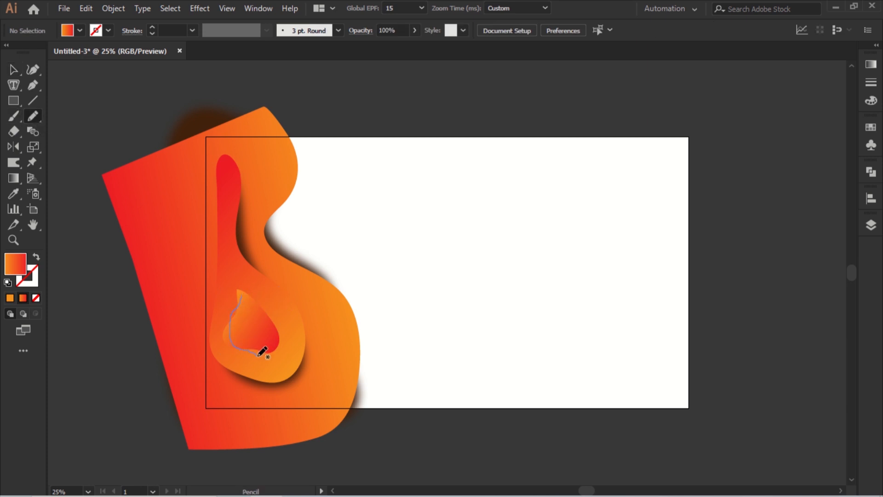
drag(249, 291, 251, 293)
click(13, 70)
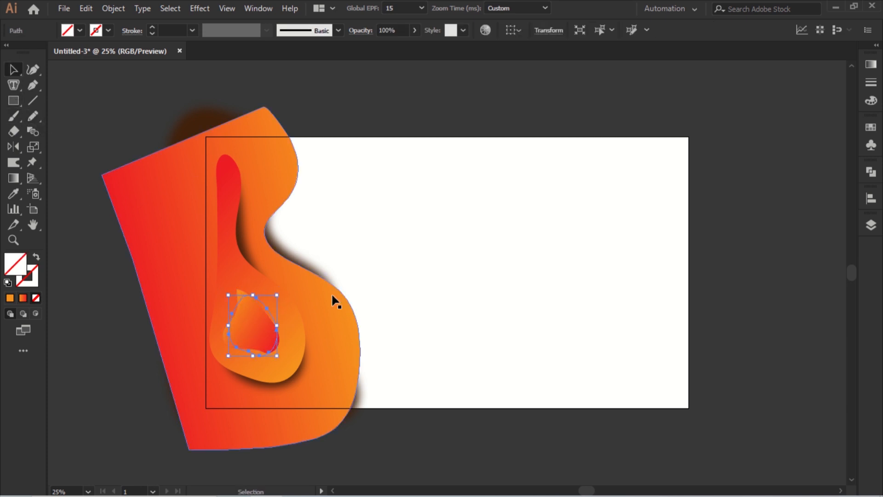
- Fill the small shape's shadow outline with the sampled dark brown and send it backward behind the small gradient shape
click(13, 193)
click(184, 101)
key(v)
right_click(324, 299)
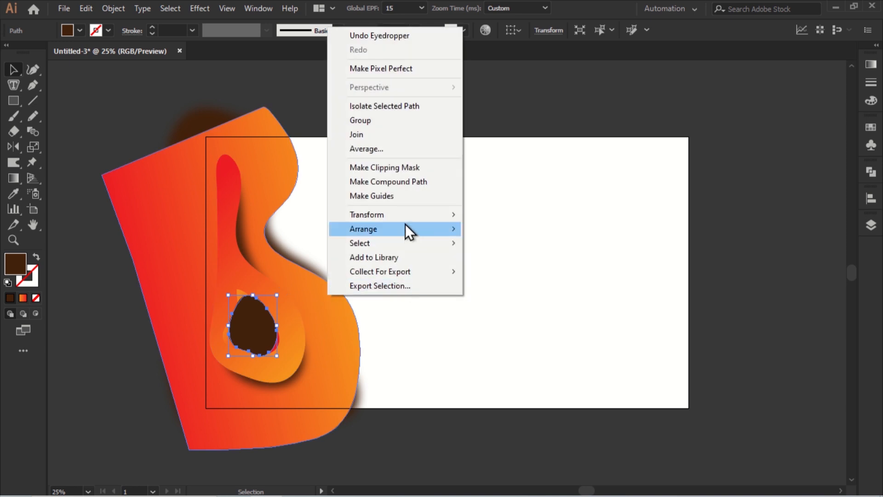
mouse_move(407, 230)
click(511, 255)
- Apply a Gaussian Blur with a 70-pixel radius to the small shape's brown shadow
click(199, 8)
mouse_move(305, 232)
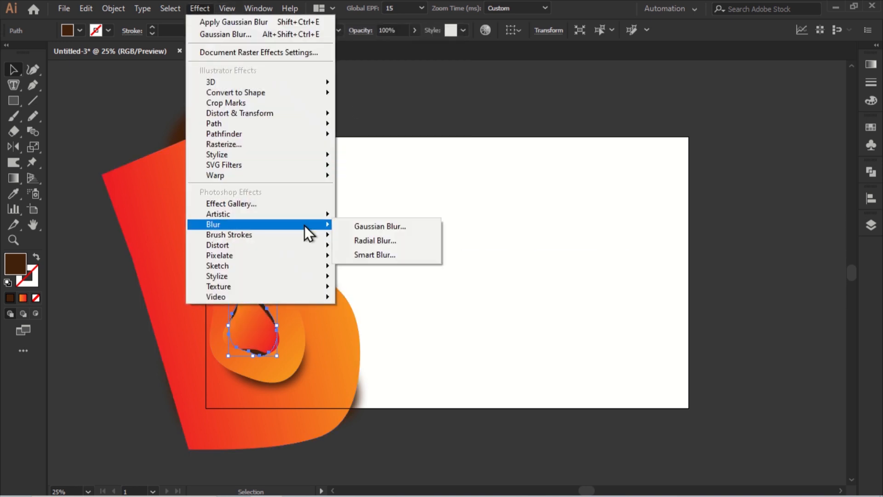
click(350, 225)
click(601, 230)
click(391, 225)
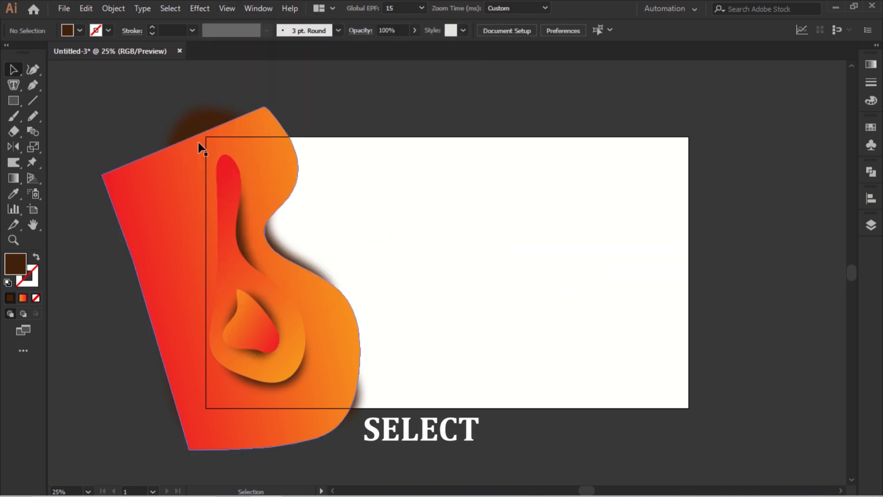
- Draw a closed wavy blob with the Pen tool across the artboard's upper edge, beside the large gradient shape
click(33, 85)
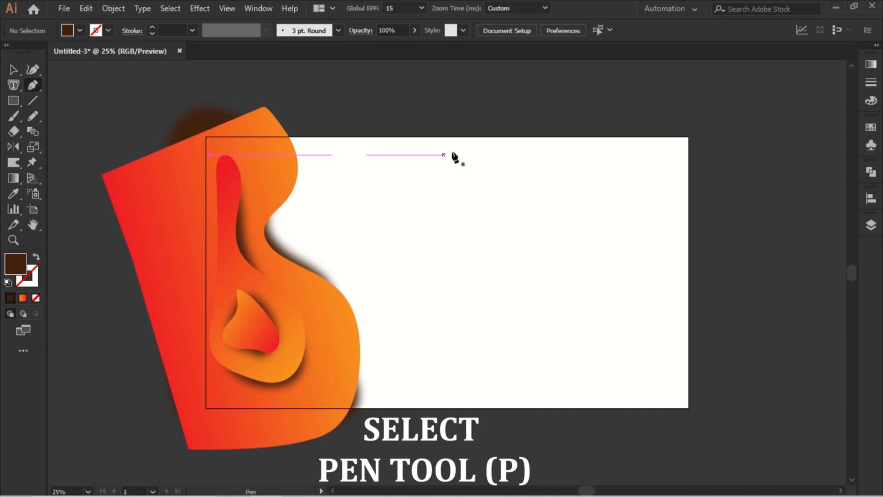
click(433, 107)
drag(327, 160, 340, 190)
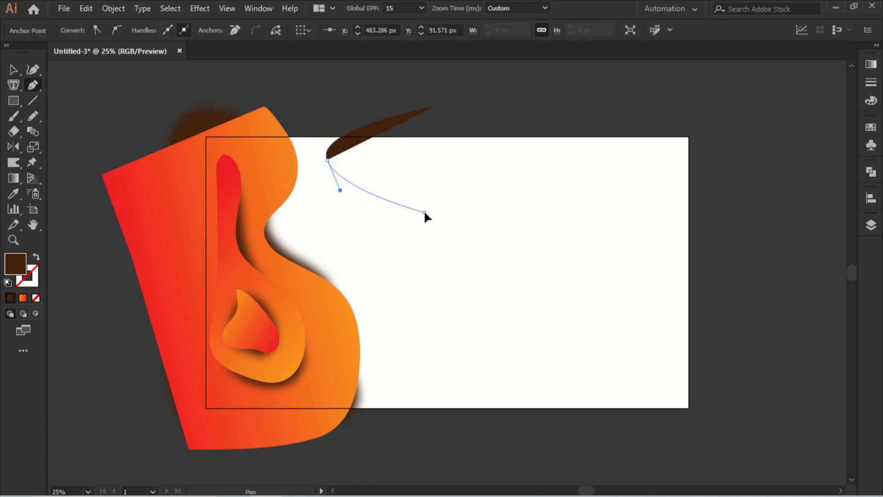
drag(478, 220, 476, 228)
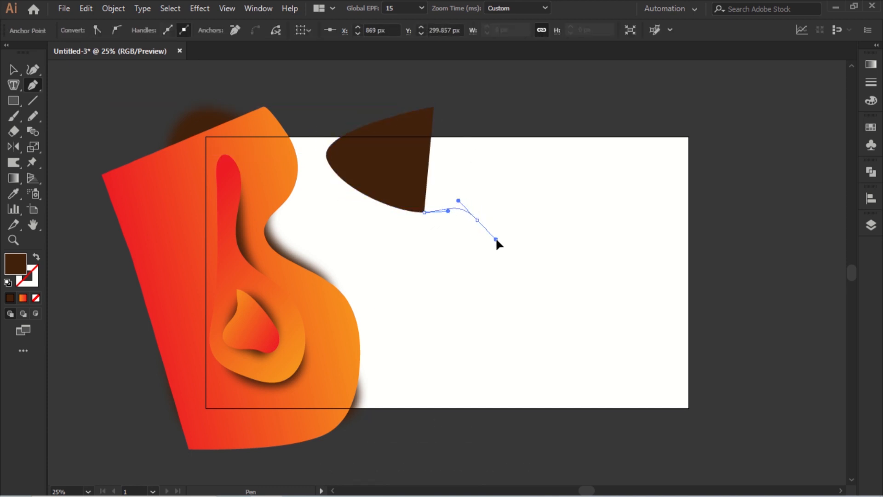
drag(555, 196, 487, 147)
drag(482, 100, 434, 106)
- Smooth the outline of the blob at the artboard's upper edge with the Smooth tool, rounding its lower right bulge
click(10, 69)
mouse_move(32, 116)
mouse_down()
mouse_move(71, 138)
mouse_move(88, 162)
mouse_up()
mouse_move(558, 205)
mouse_down()
mouse_move(553, 197)
mouse_move(440, 222)
mouse_move(489, 219)
mouse_up()
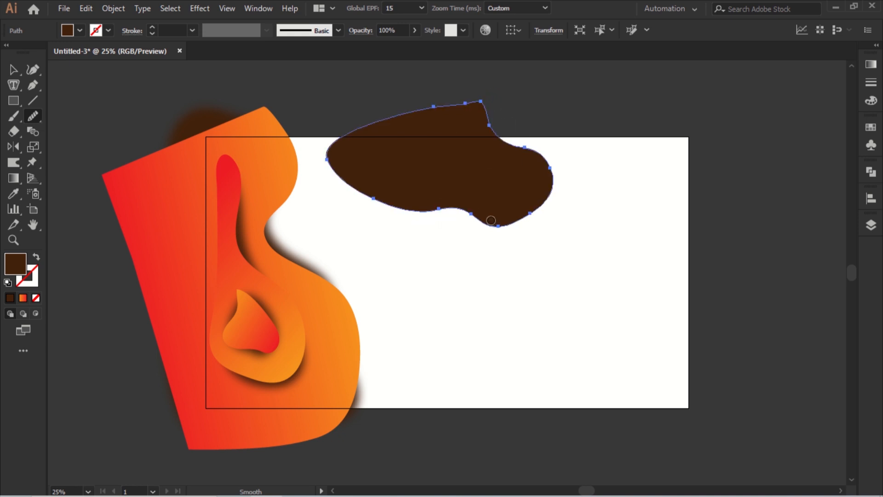
- Fill the smoothed blob with the orange-red gradient sampled from the teardrop
click(13, 69)
click(13, 194)
click(223, 184)
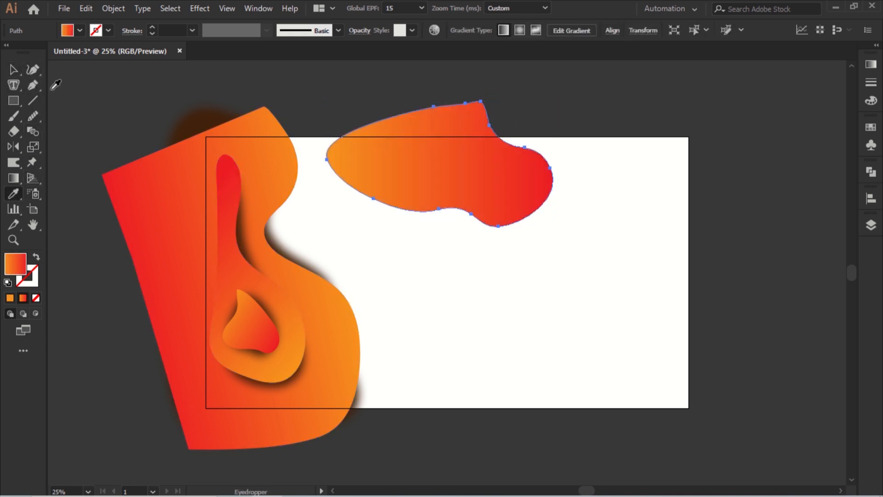
click(13, 69)
- Redirect the blob's gradient diagonally, from orange at the lower left to red at the upper right
click(12, 178)
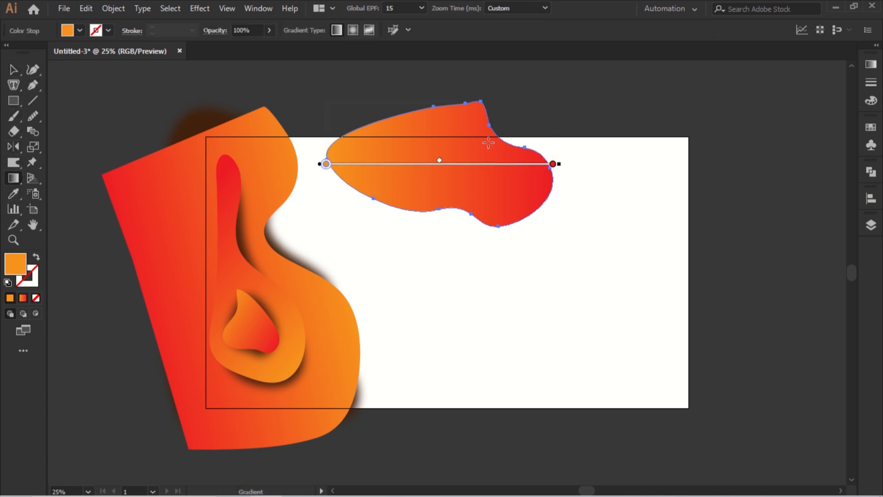
drag(515, 105, 449, 210)
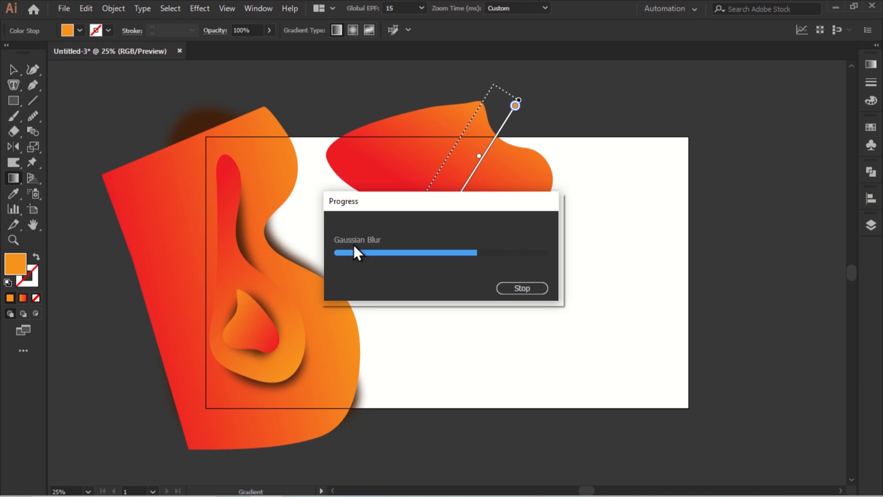
mouse_move(332, 231)
mouse_down()
mouse_move(469, 177)
mouse_move(532, 112)
mouse_move(526, 85)
mouse_move(543, 71)
mouse_up()
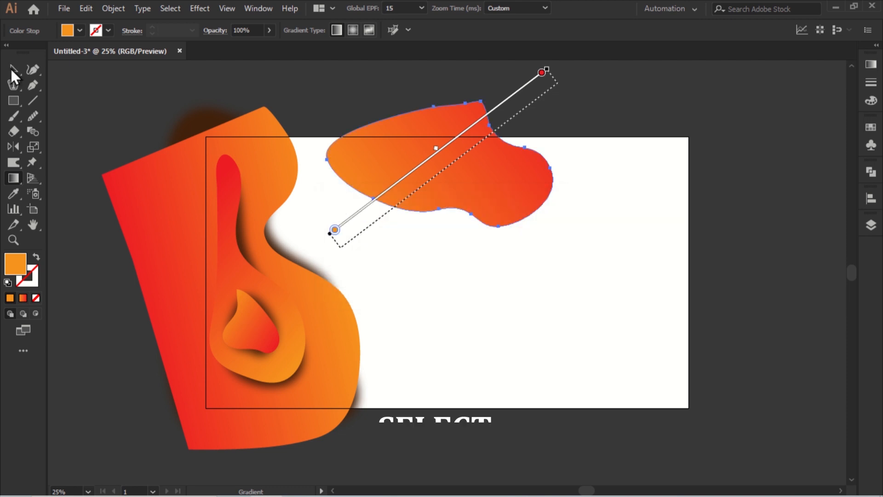
- Draw a closed shadow outline over the blob with the Pencil tool, reaching slightly past its lower edge
click(12, 69)
drag(30, 115, 83, 128)
click(90, 116)
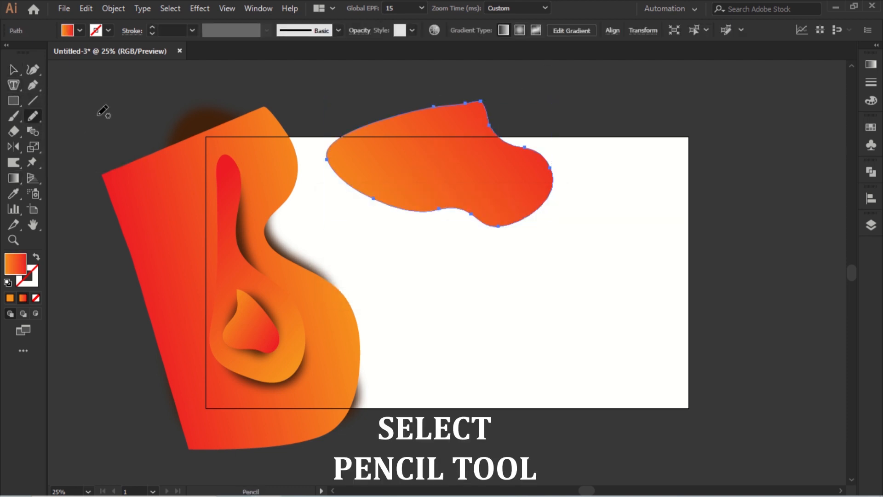
drag(442, 118, 379, 120)
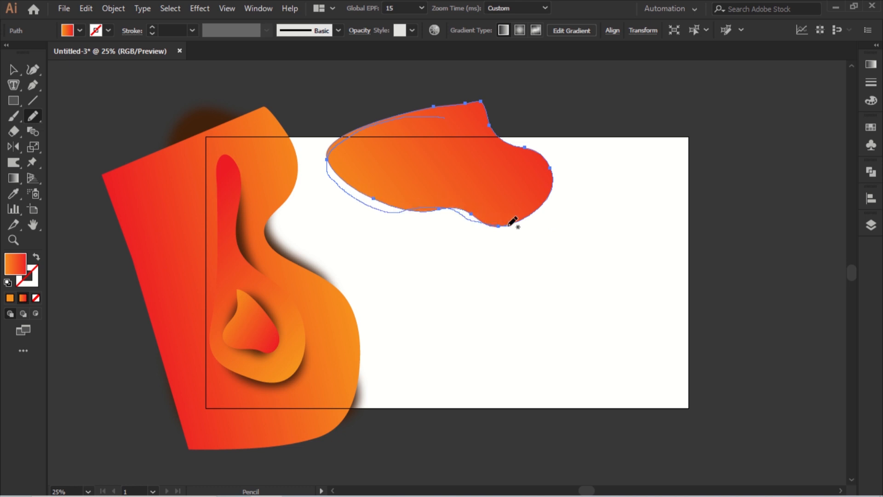
drag(508, 140, 486, 133)
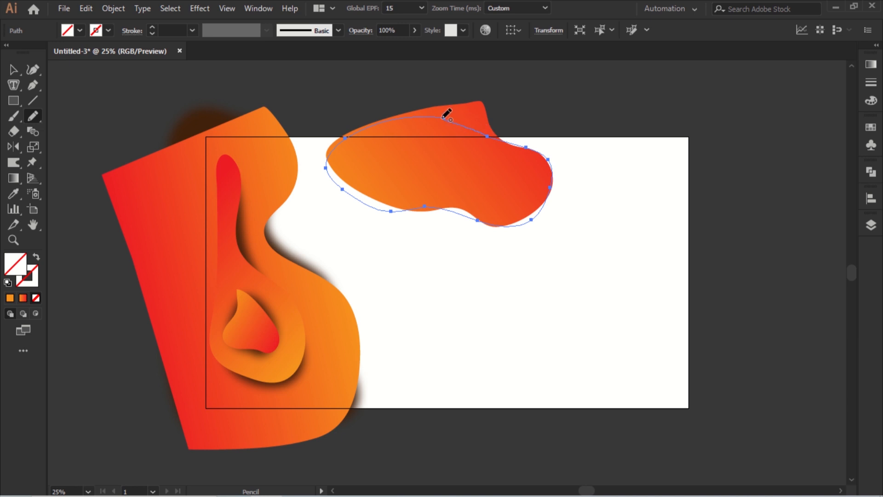
- Fill the blob's shadow outline with the sampled dark brown and send it behind the gradient blob
click(14, 70)
click(13, 194)
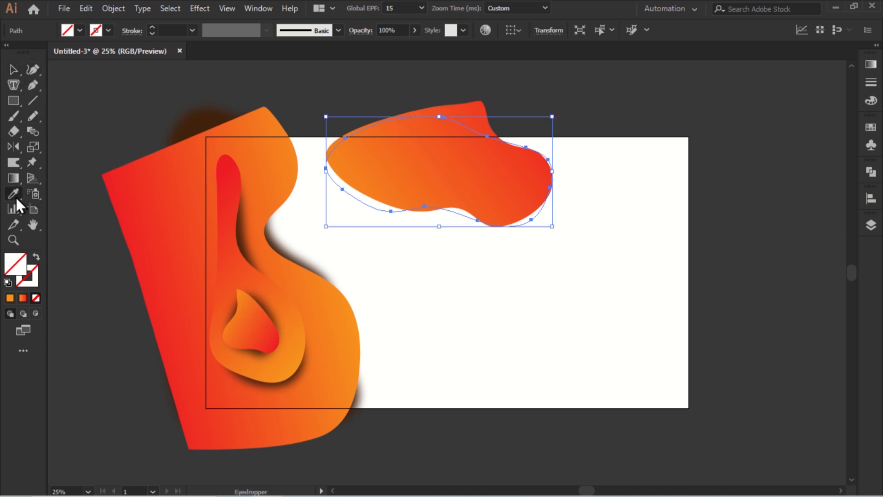
click(205, 115)
click(13, 72)
right_click(425, 161)
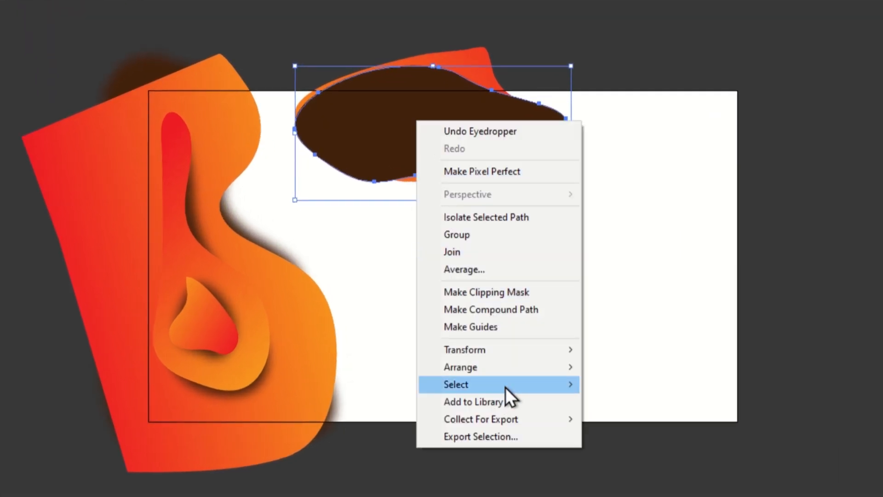
mouse_move(566, 366)
click(598, 401)
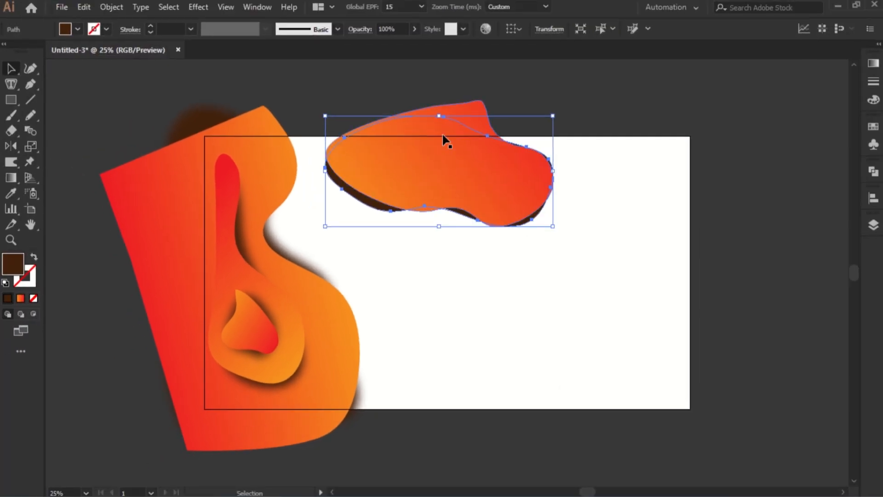
- Apply a Gaussian Blur with a 70-pixel radius to the dark brown shadow behind the upper blob and deselect it
click(198, 7)
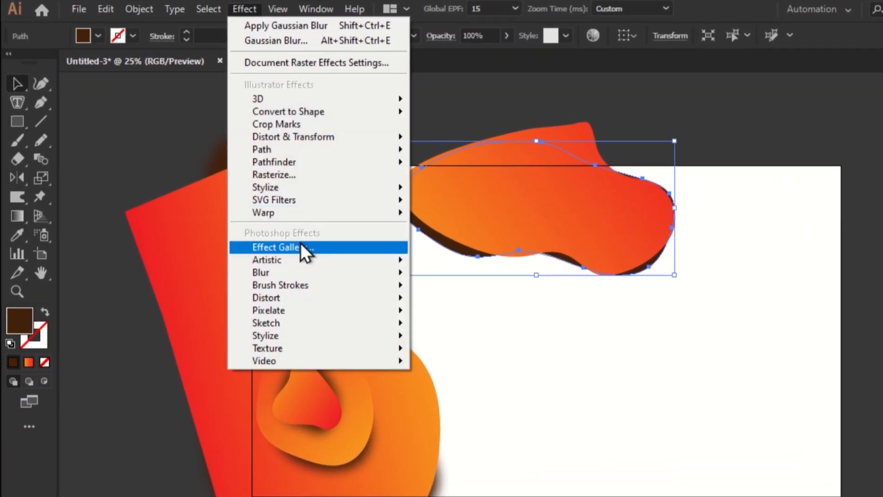
mouse_move(296, 272)
click(453, 275)
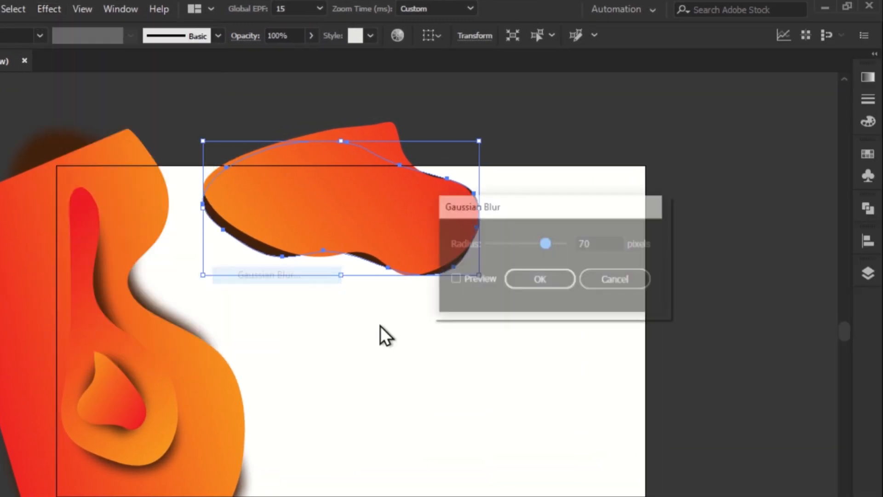
click(552, 271)
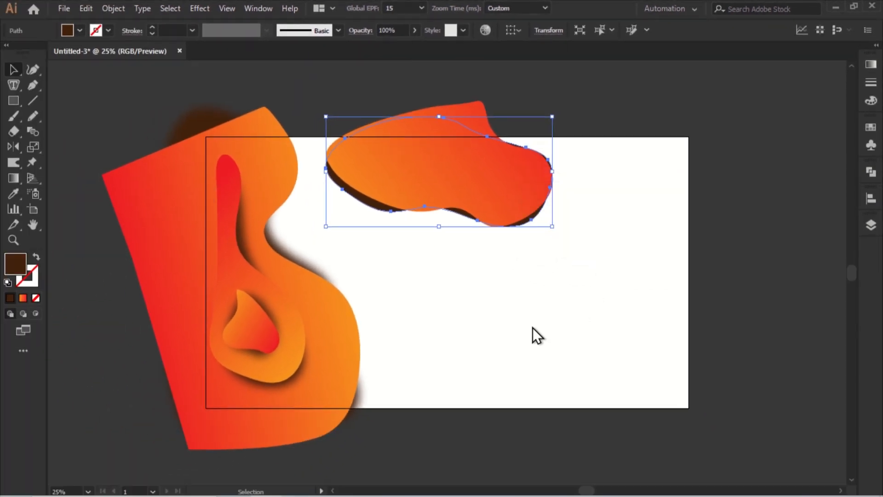
click(528, 308)
- Draw a smaller wavy blob inside the upper blob with the Pencil tool and fill it with the sampled orange-red gradient
click(33, 116)
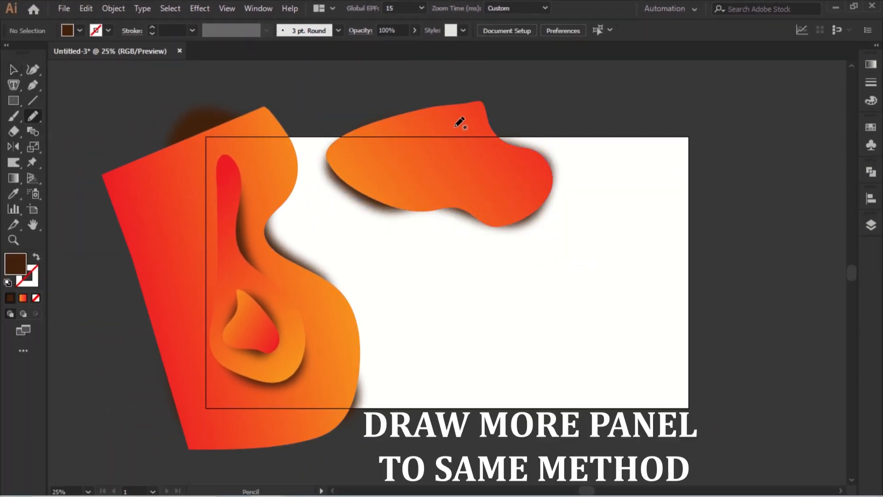
drag(384, 162, 470, 190)
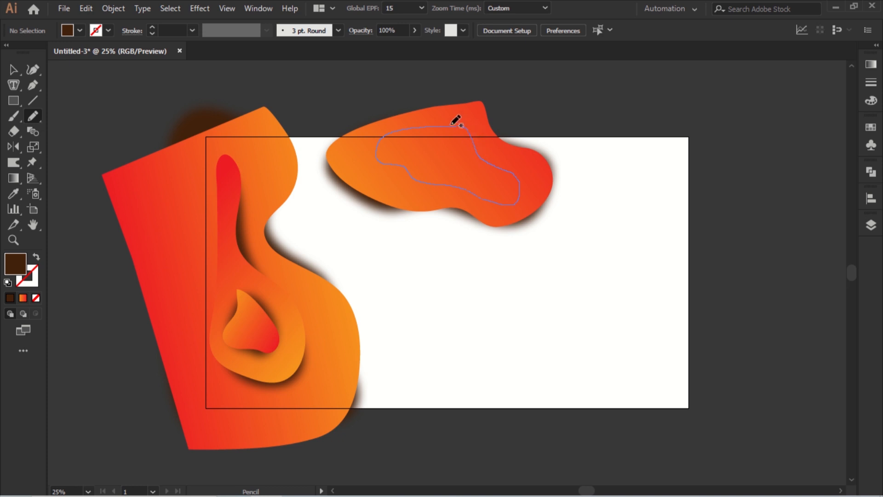
drag(455, 121, 458, 123)
click(13, 193)
click(354, 142)
click(13, 69)
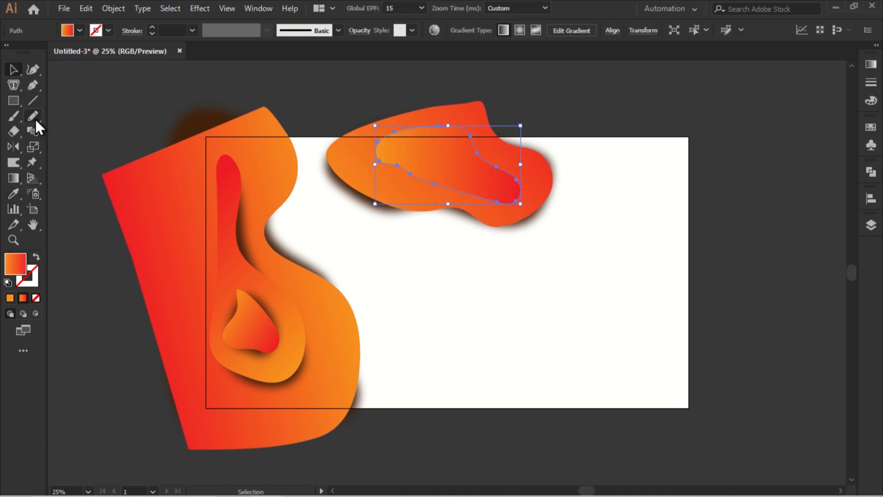
- Draw a closed shadow outline slightly offset over the inner blob with the Pencil tool and fill it with the sampled dark brown
click(35, 119)
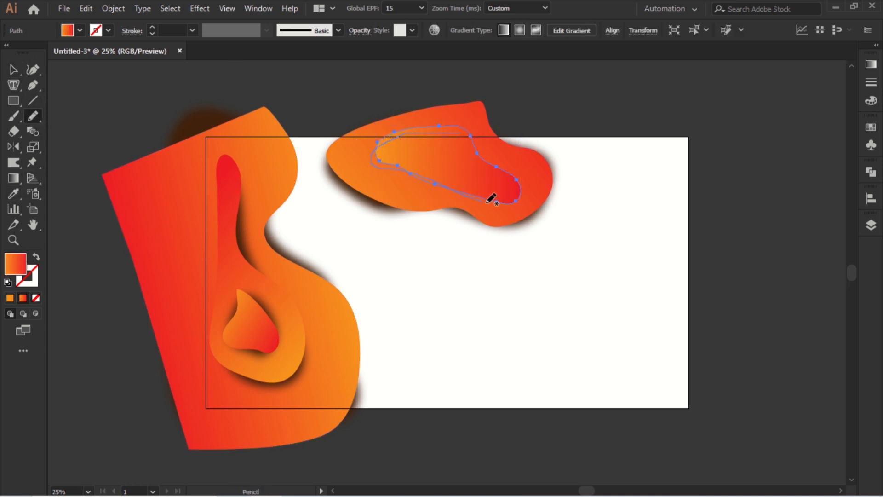
drag(465, 128, 468, 133)
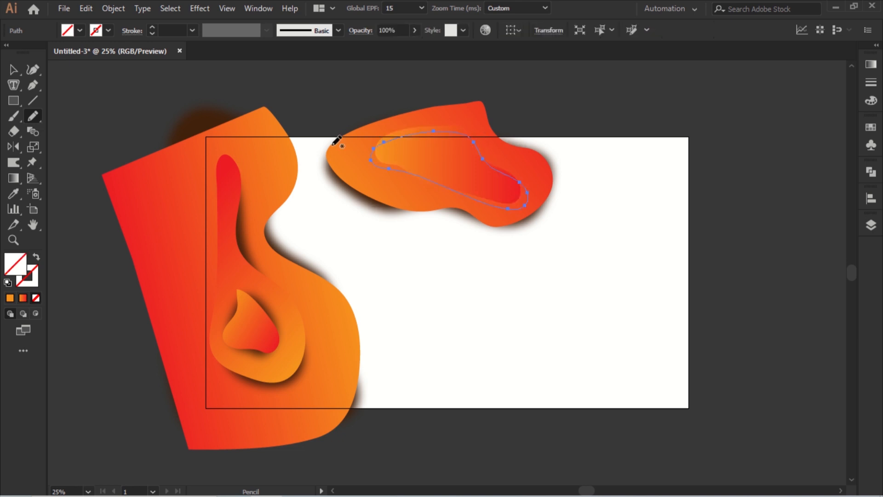
click(14, 70)
click(196, 109)
key(v)
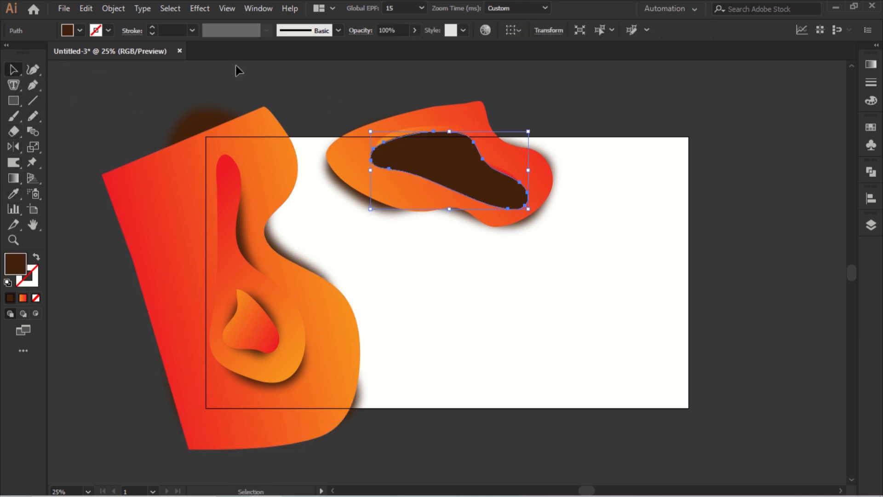
- Send the inner blob's dark brown shadow backward behind its gradient shape and apply a Gaussian Blur to it
right_click(478, 160)
mouse_move(551, 360)
click(655, 390)
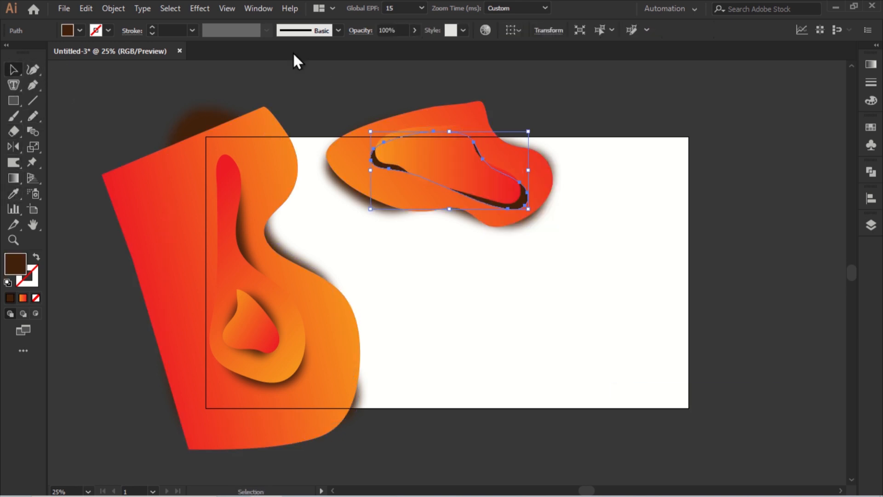
click(199, 8)
mouse_move(322, 224)
click(355, 225)
click(598, 230)
- Draw a small oval inside the inner blob with the Pencil tool and fill it with the large shape's orange-red gradient
click(33, 116)
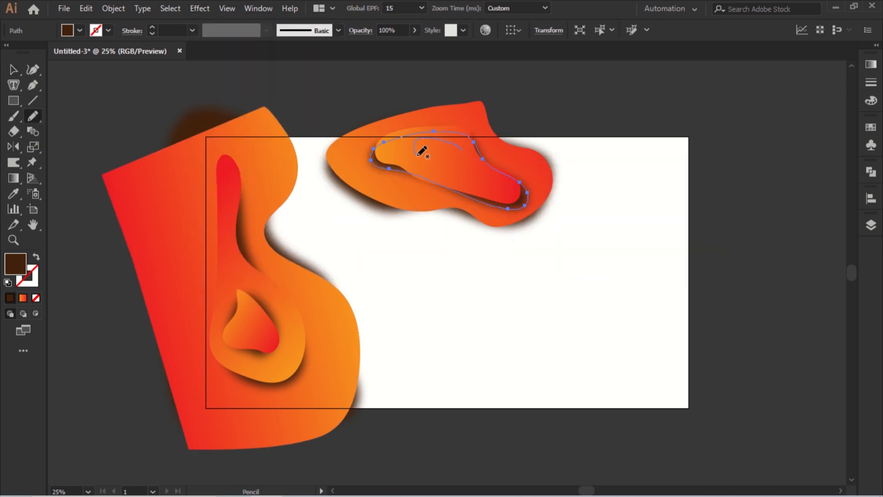
key(i)
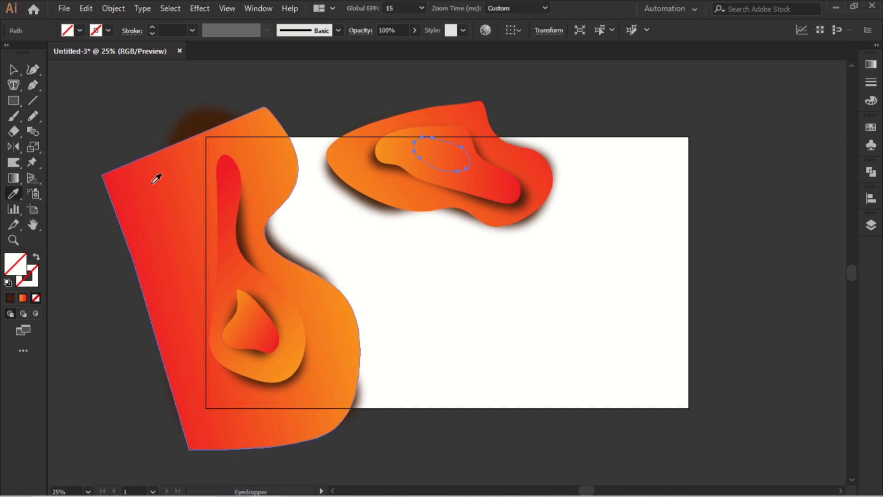
click(156, 178)
key(v)
- Draw a slightly offset shadow outline over the small oval with the Pencil tool and fill it with the sampled dark brown
click(33, 116)
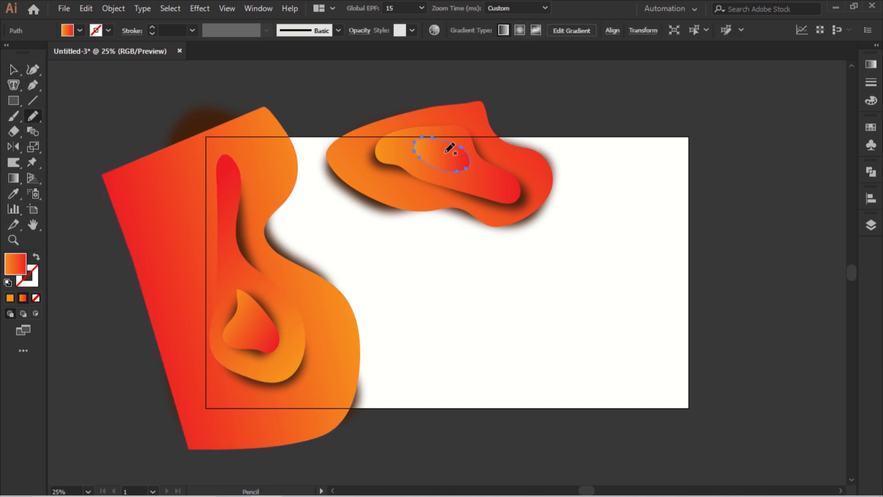
drag(414, 155, 414, 145)
key(ctrl+z)
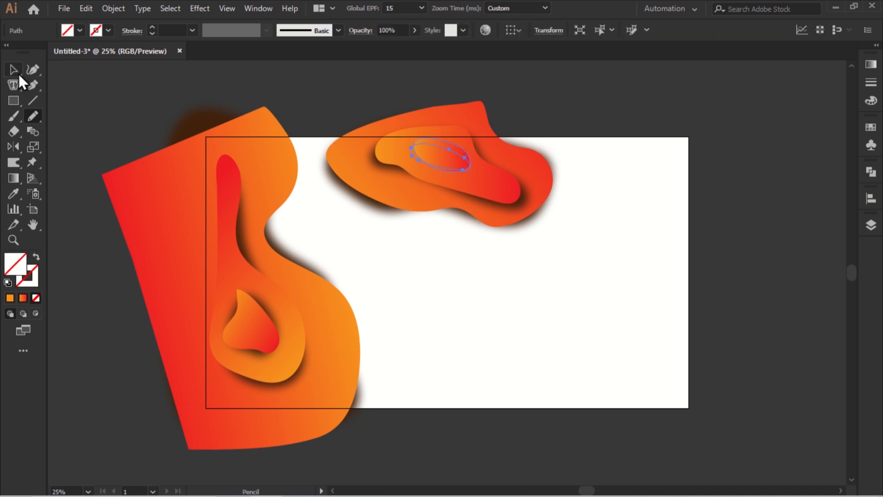
click(18, 73)
click(15, 193)
click(198, 124)
click(13, 70)
- Send the small oval's dark brown shadow backward behind the oval, apply a Gaussian Blur to it and deselect it
right_click(440, 177)
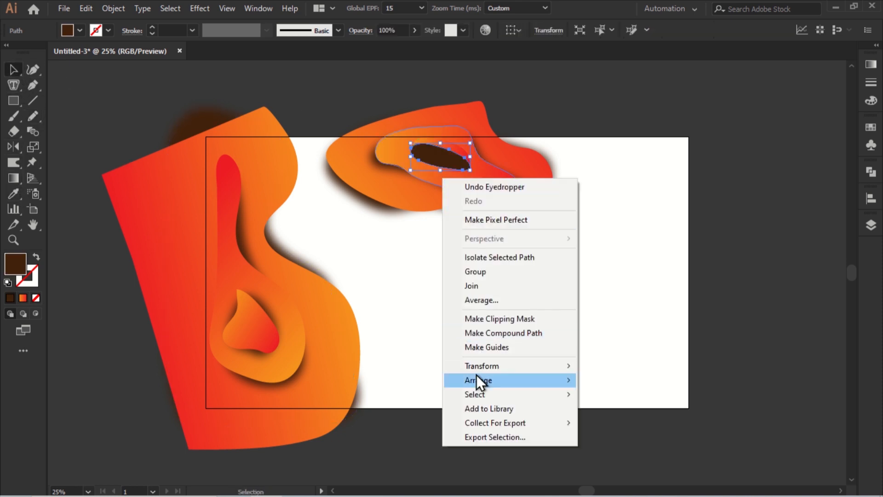
mouse_move(458, 380)
click(602, 410)
click(201, 8)
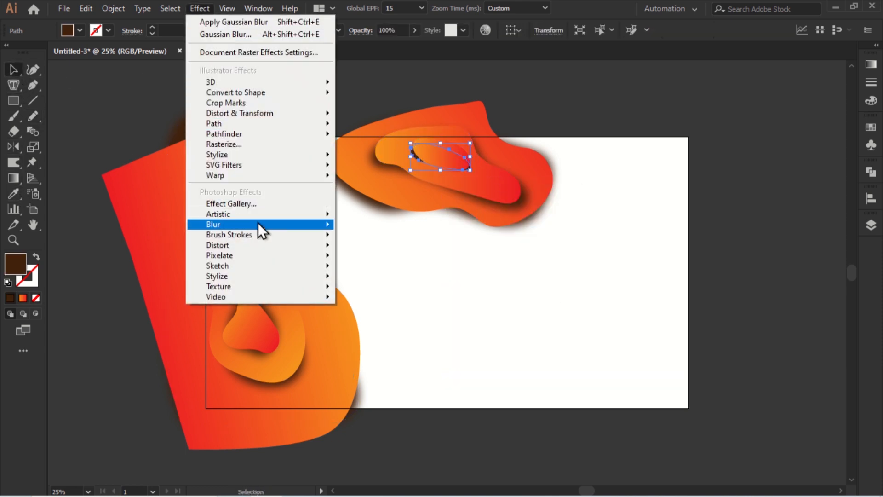
mouse_move(257, 224)
click(363, 226)
click(617, 229)
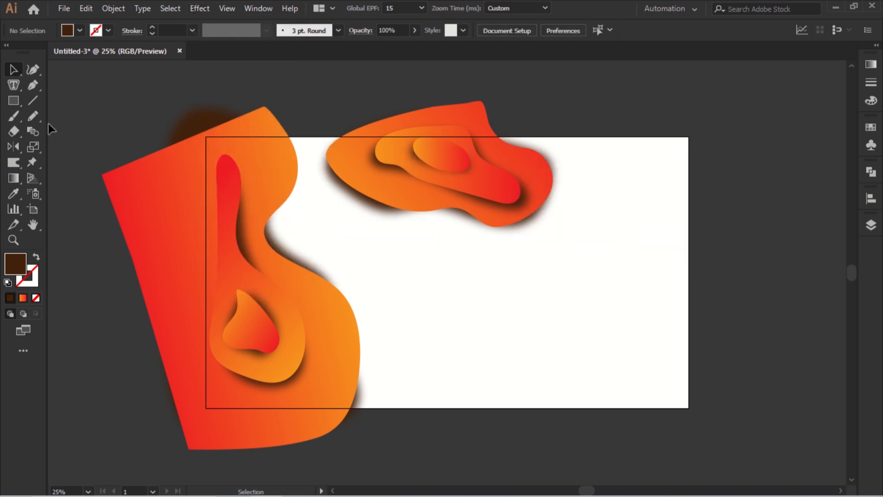
- Draw a large closed wavy shape with the Pen tool over the artboard's right half, extending past its upper, right and lower edges
key(p)
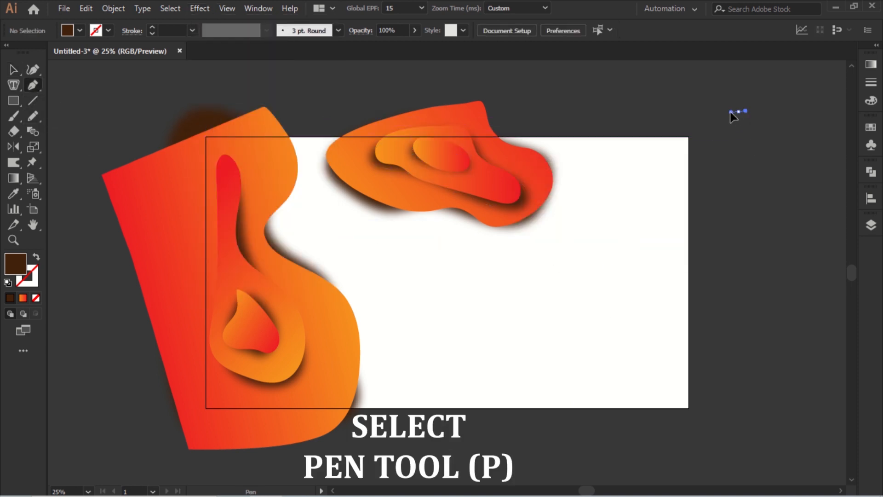
drag(731, 111, 731, 112)
drag(620, 132, 608, 152)
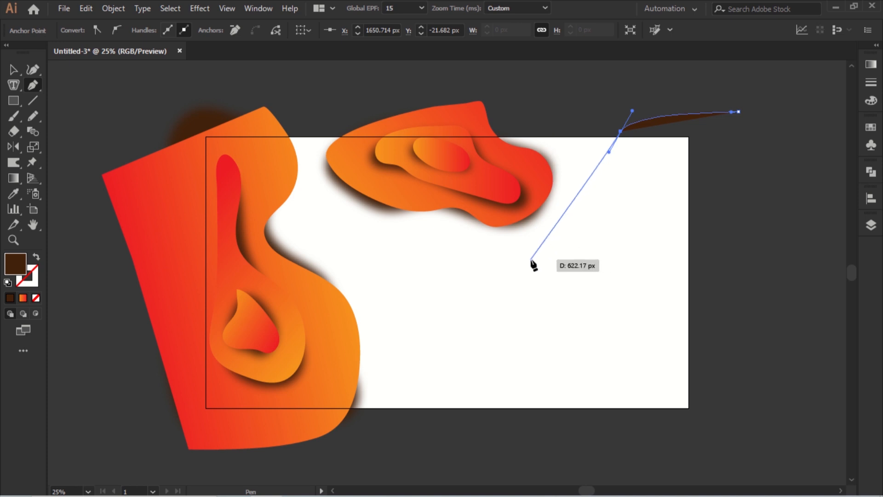
drag(531, 260, 468, 262)
drag(426, 314, 437, 332)
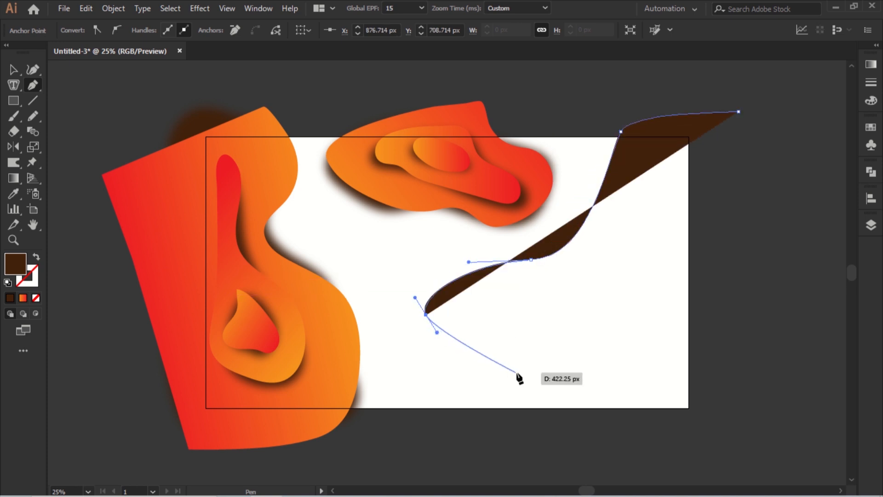
click(517, 371)
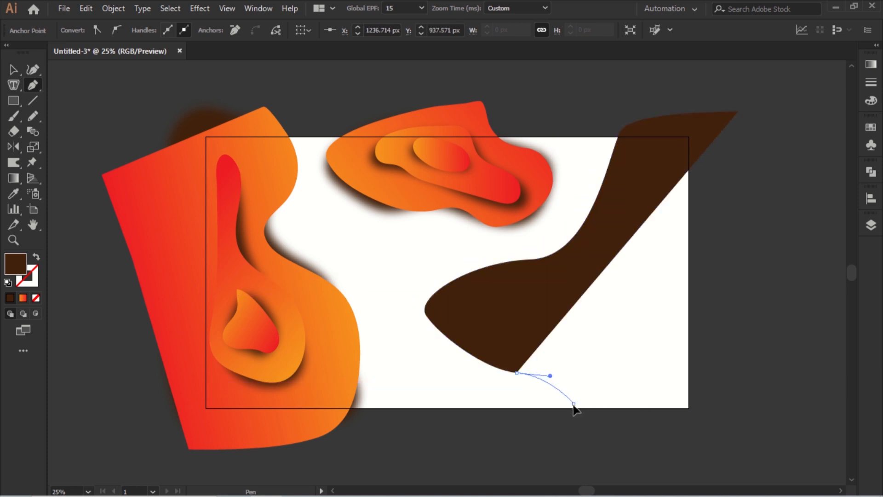
drag(573, 405, 596, 438)
drag(678, 396, 696, 396)
click(769, 352)
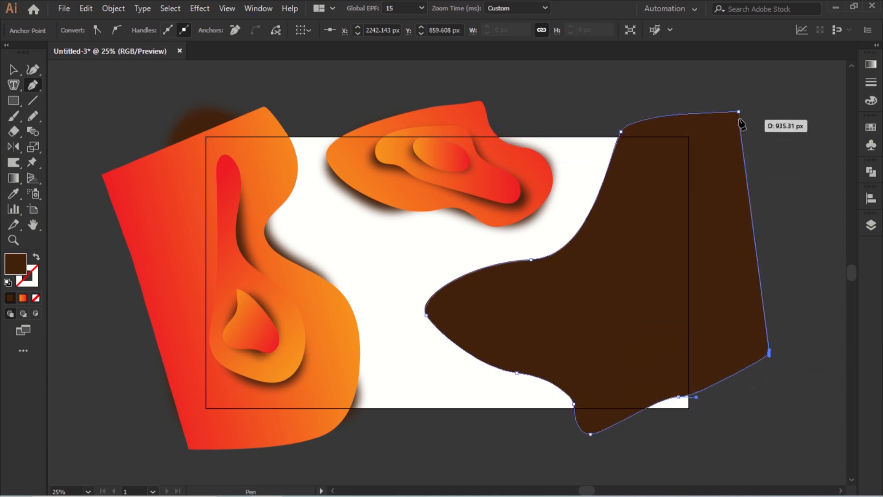
click(739, 111)
click(14, 70)
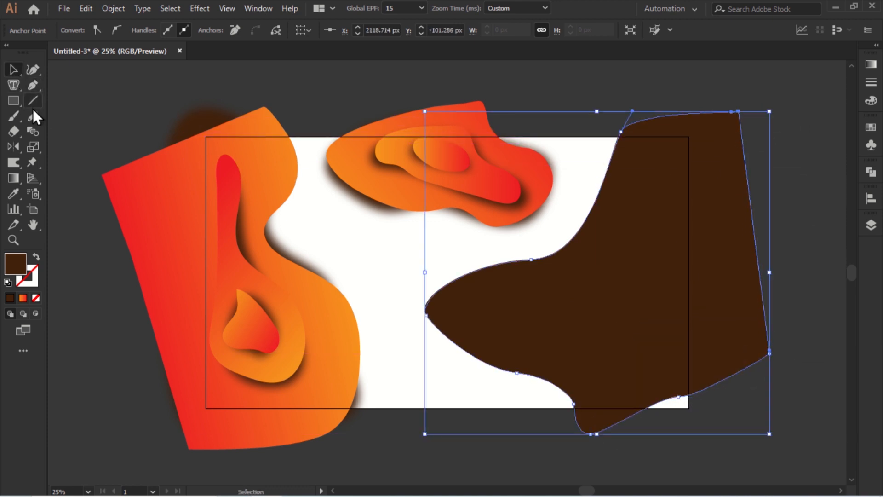
- Smooth the curved edges of the large right-hand shape with the Smooth tool
right_click(34, 116)
click(104, 161)
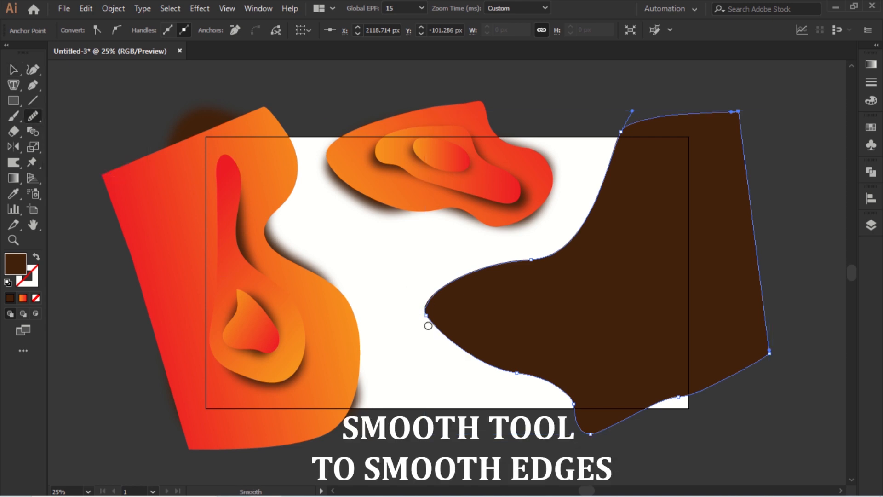
drag(429, 325, 420, 345)
drag(530, 373, 568, 382)
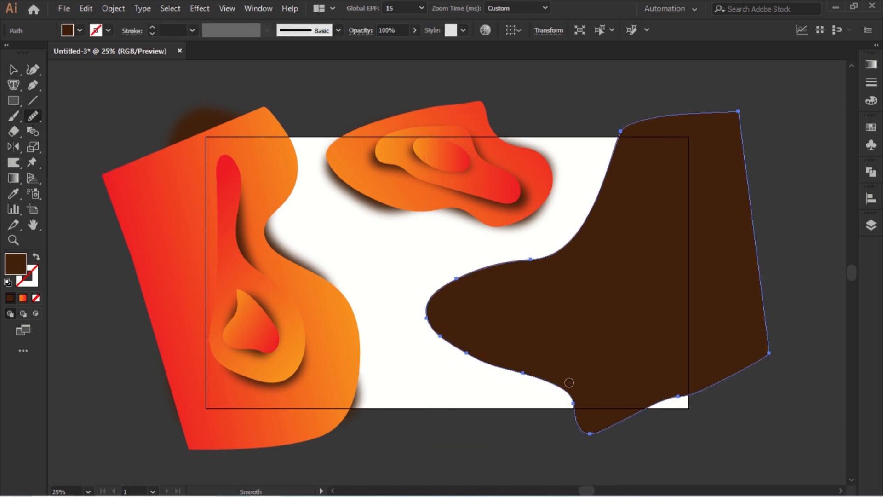
mouse_move(522, 276)
mouse_down()
mouse_move(591, 246)
mouse_move(598, 196)
mouse_up()
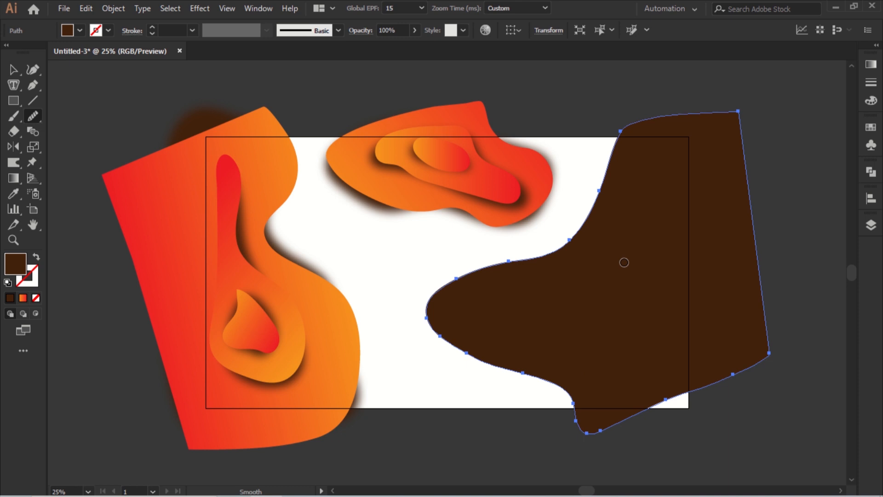
- Fill the large right-hand shape with the orange-red gradient sampled from the large shape on the artboard's left
click(13, 70)
click(14, 193)
click(188, 190)
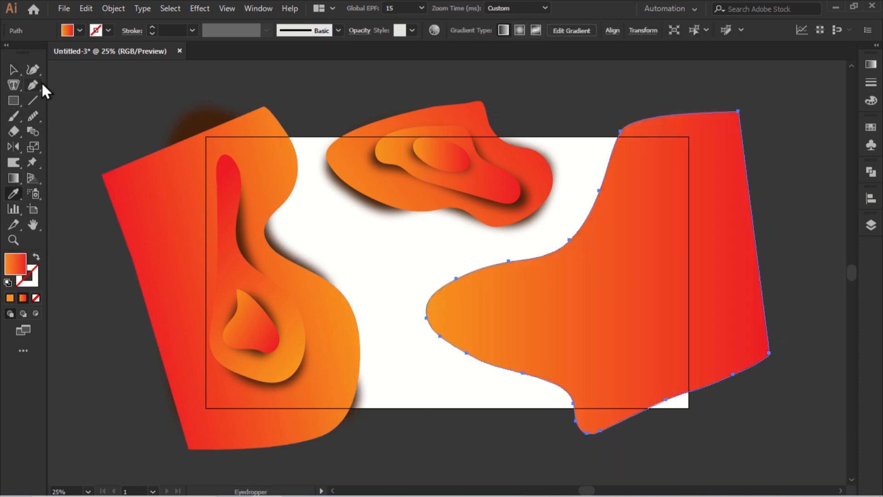
click(13, 70)
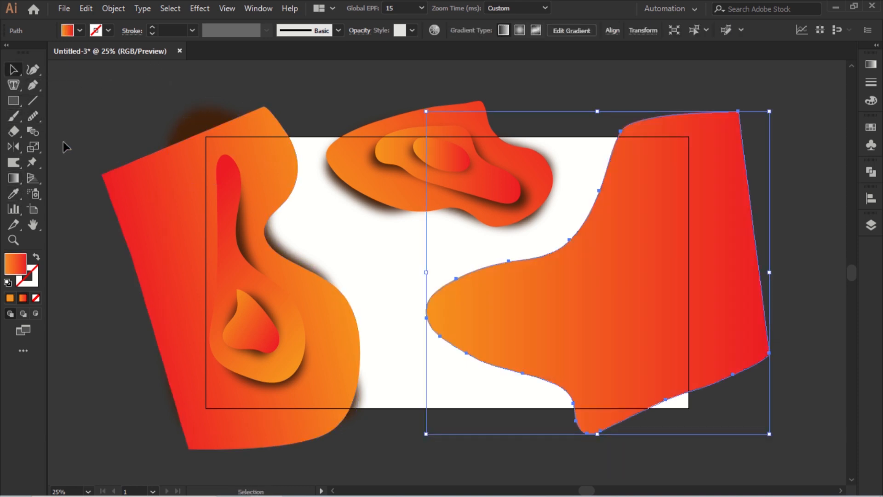
- Draw a closed shadow outline over the large right-hand shape with the Pencil tool and fill it with the sampled dark brown
drag(33, 116, 92, 117)
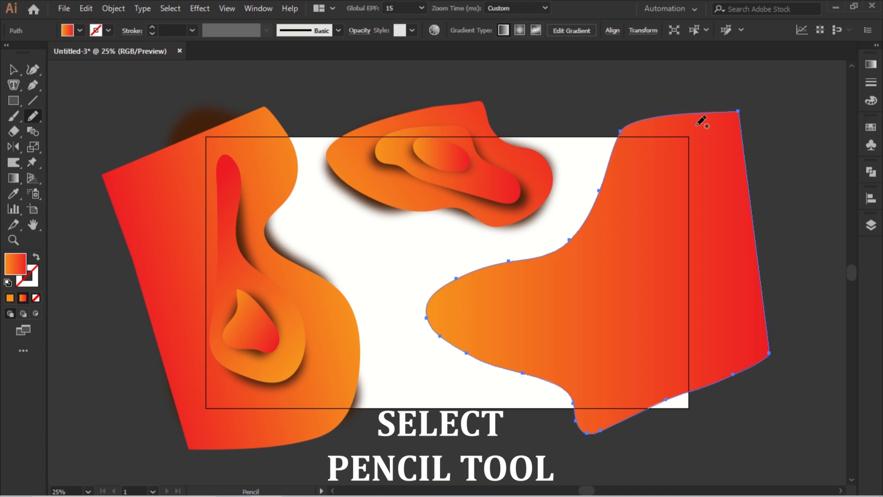
drag(703, 124, 640, 146)
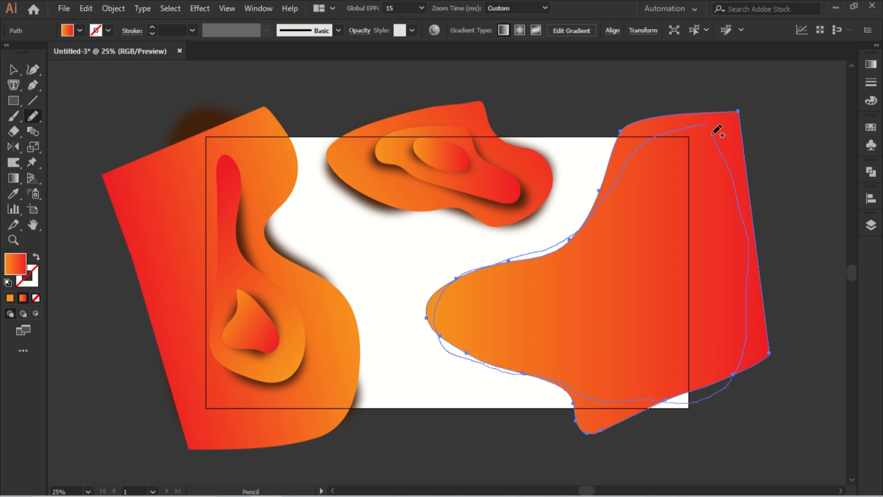
drag(717, 130, 709, 126)
click(13, 70)
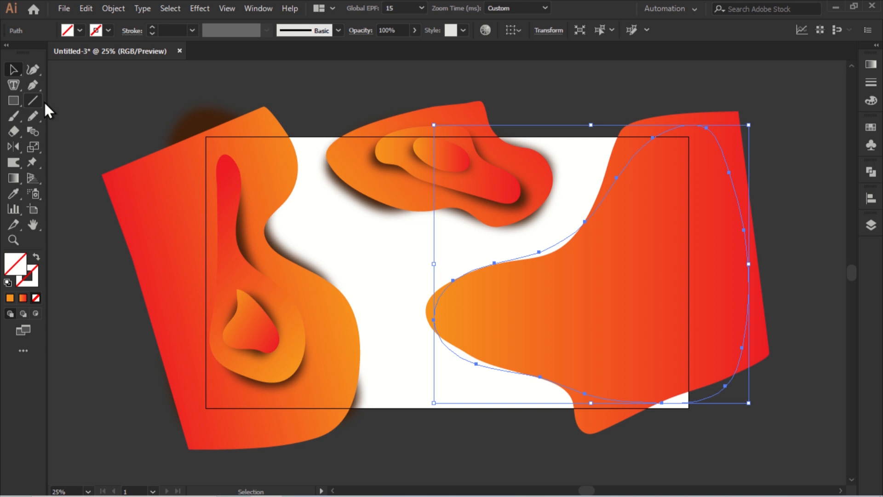
click(13, 193)
click(183, 120)
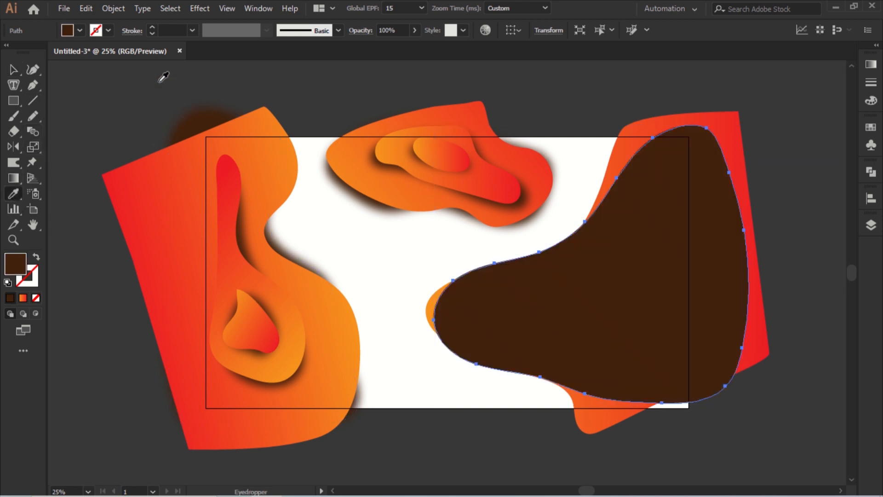
- Send the dark brown shadow one step backward behind the large right-hand gradient shape and apply a Gaussian Blur to it
click(13, 67)
right_click(599, 192)
mouse_move(654, 395)
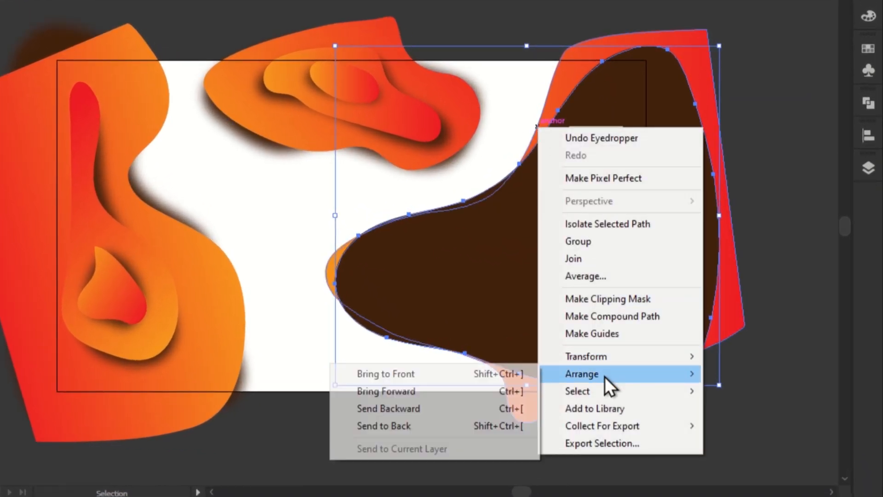
click(451, 409)
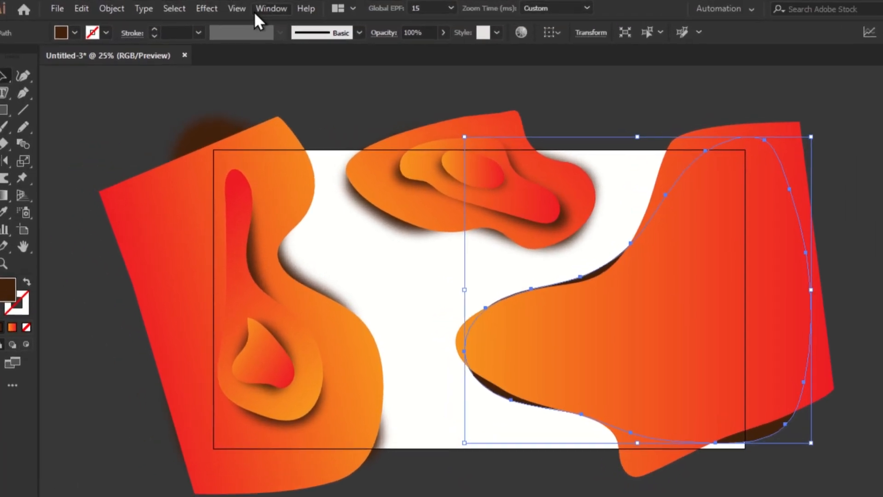
click(206, 9)
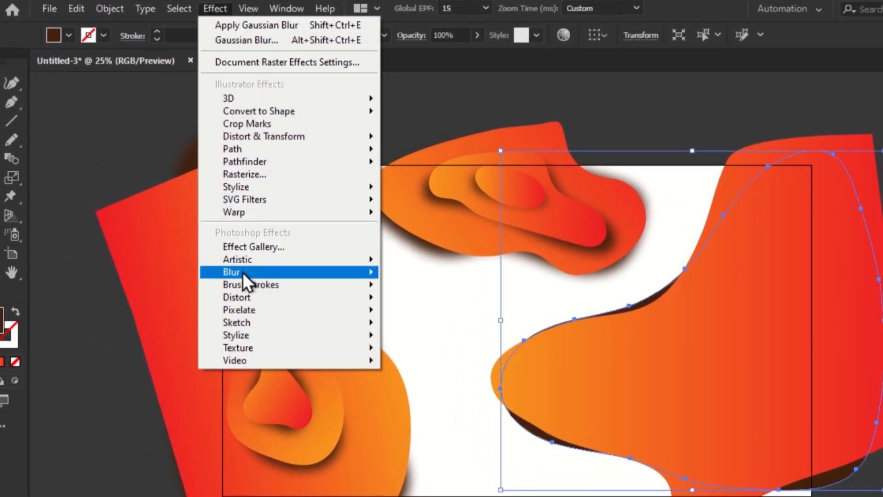
mouse_move(242, 272)
click(428, 272)
click(639, 271)
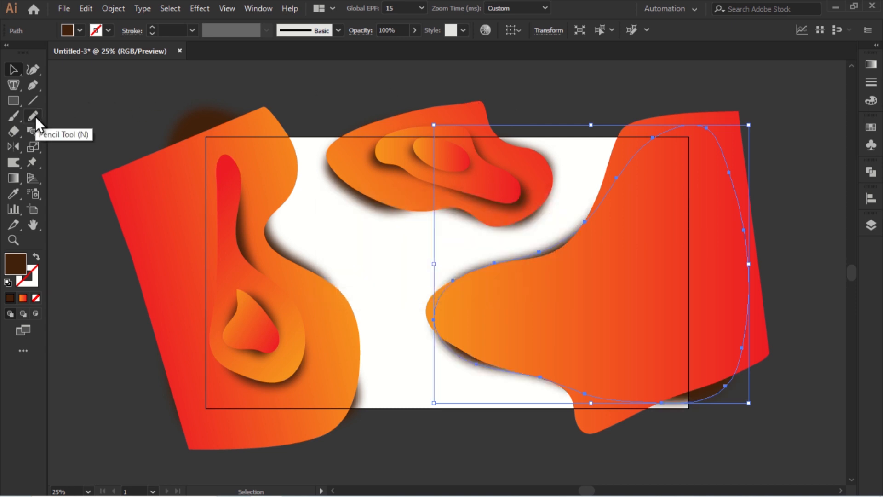
- Draw a smaller closed wavy shape inside the large right-hand shape with the Pencil tool and fill it with the large left shape's gradient
click(35, 117)
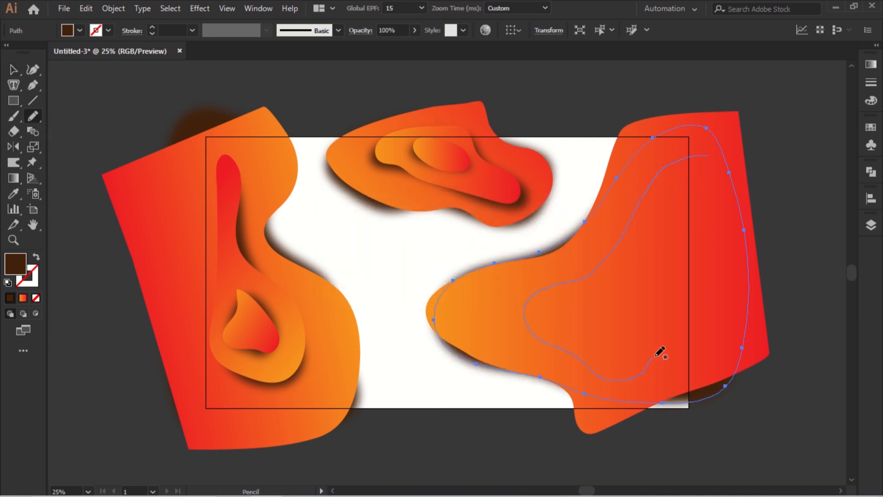
drag(717, 162, 684, 173)
click(13, 193)
click(162, 148)
click(14, 70)
- Draw a closed shadow outline over the second right-hand layer with the Pencil tool and fill it with the sampled dark brown
click(33, 116)
drag(606, 258, 606, 278)
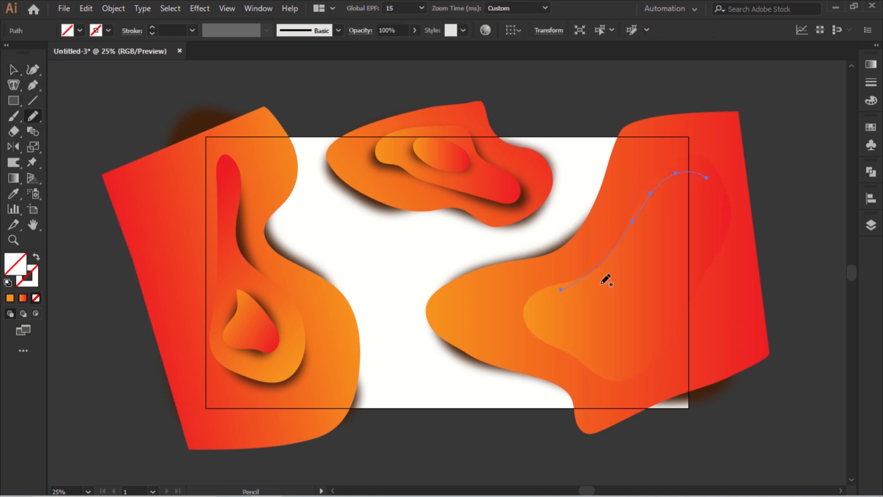
key(ctrl)
drag(702, 183, 627, 225)
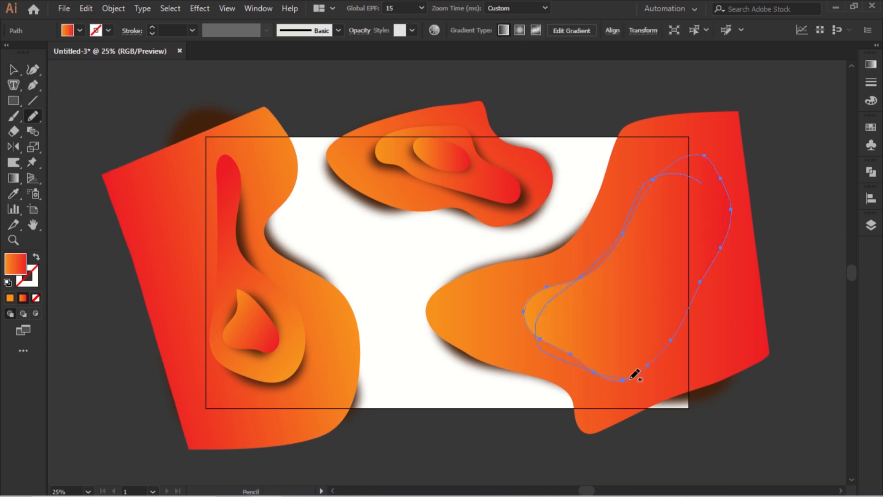
drag(675, 287, 701, 184)
click(13, 70)
click(14, 193)
click(197, 119)
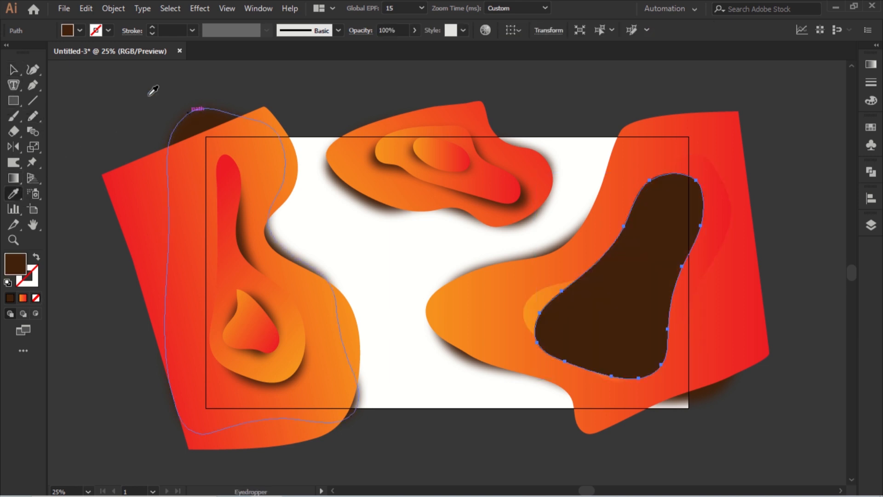
- Send the second right-hand layer's brown shadow one step backward and apply a Gaussian Blur to it
click(14, 69)
right_click(456, 237)
mouse_move(574, 434)
click(612, 398)
click(199, 8)
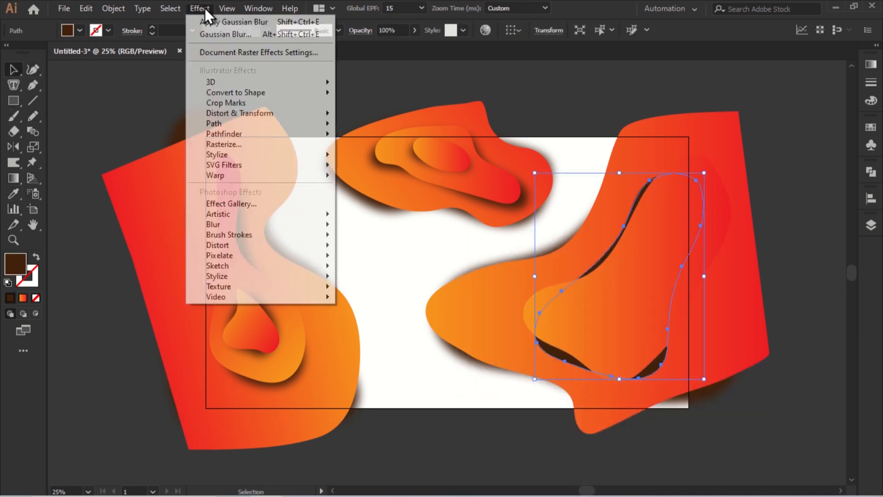
mouse_move(317, 224)
click(350, 227)
click(604, 231)
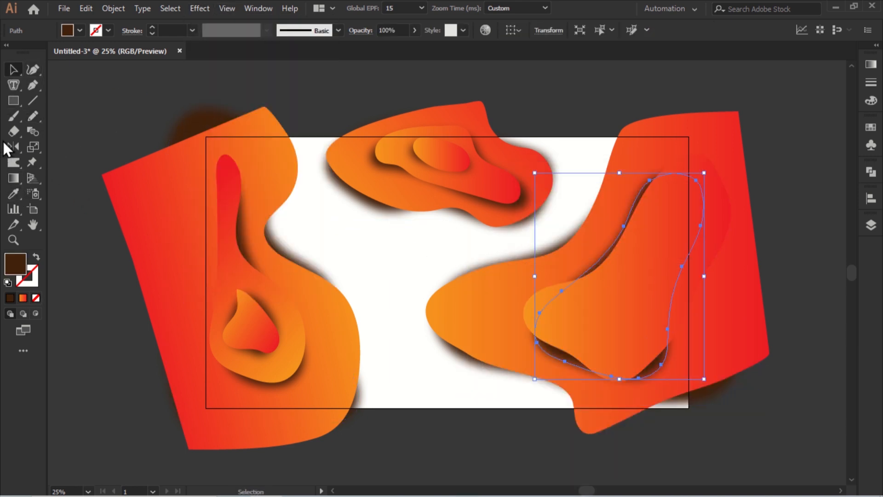
- Draw a third, narrow-necked closed shape inside the second right-hand layer with the Pencil tool and fill it with the large left shape's gradient
click(32, 116)
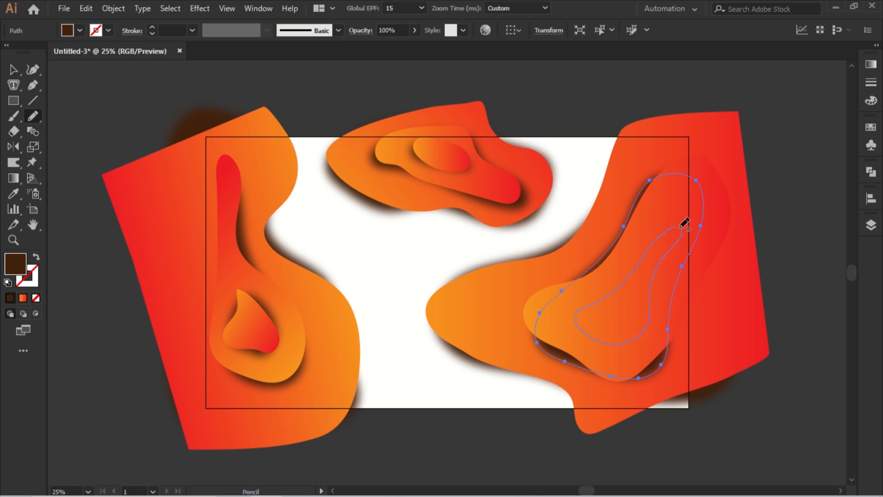
drag(680, 227, 676, 227)
click(14, 194)
click(156, 184)
click(14, 70)
click(120, 93)
- Draw a closed shadow outline over the third, narrow-necked shape with the Pencil tool and fill it with the sampled dark brown
click(32, 116)
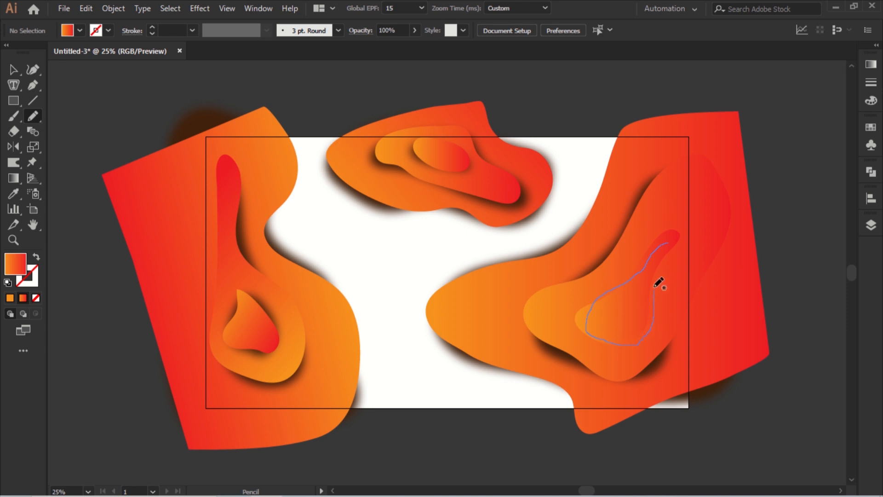
drag(655, 287, 664, 245)
click(15, 191)
click(199, 124)
- Send the narrow-necked shape's brown shadow one step backward and apply a Gaussian Blur to it
click(14, 70)
right_click(506, 303)
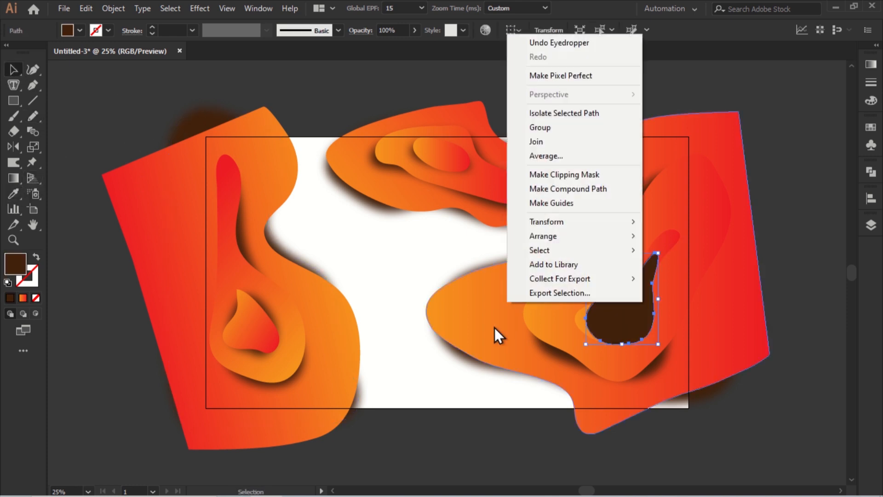
mouse_move(575, 236)
click(711, 263)
click(199, 8)
mouse_move(233, 222)
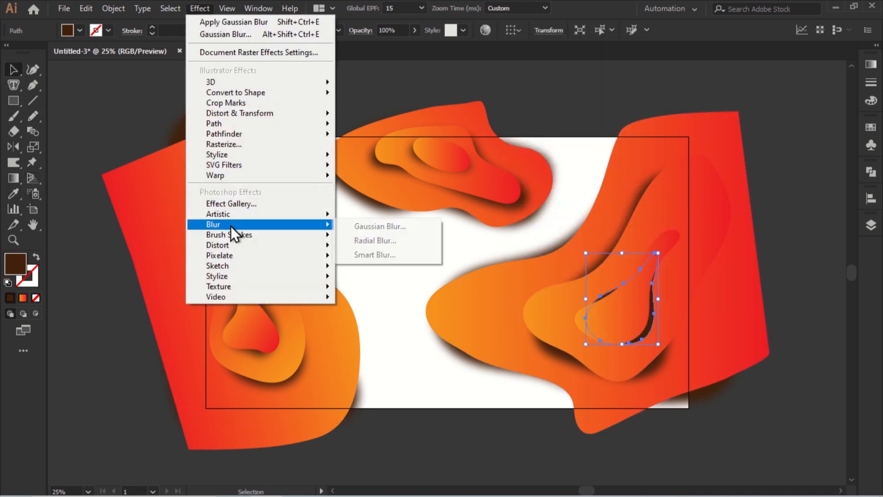
click(377, 224)
click(620, 233)
- Draw a small oval inside the narrow-necked shape with the Pencil tool, fill it with the upper-middle shape's gradient and adjust it with the Gradient tool
click(32, 116)
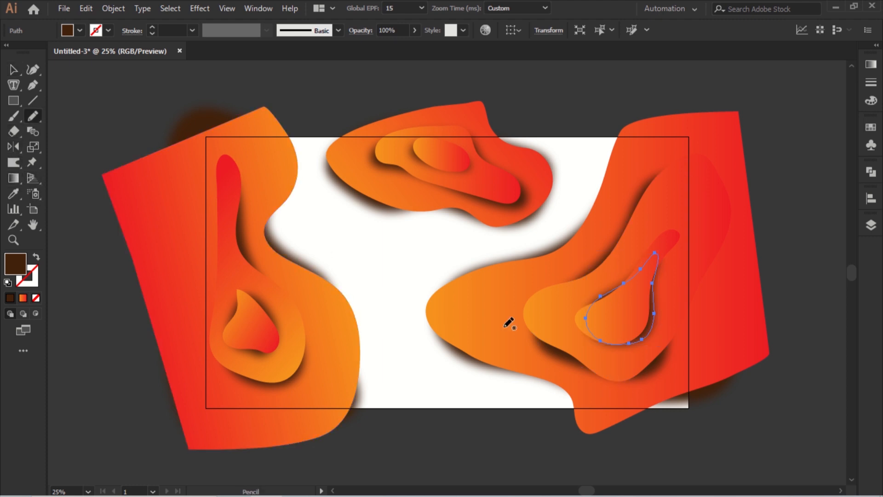
drag(626, 306, 636, 341)
click(14, 194)
click(350, 161)
click(14, 178)
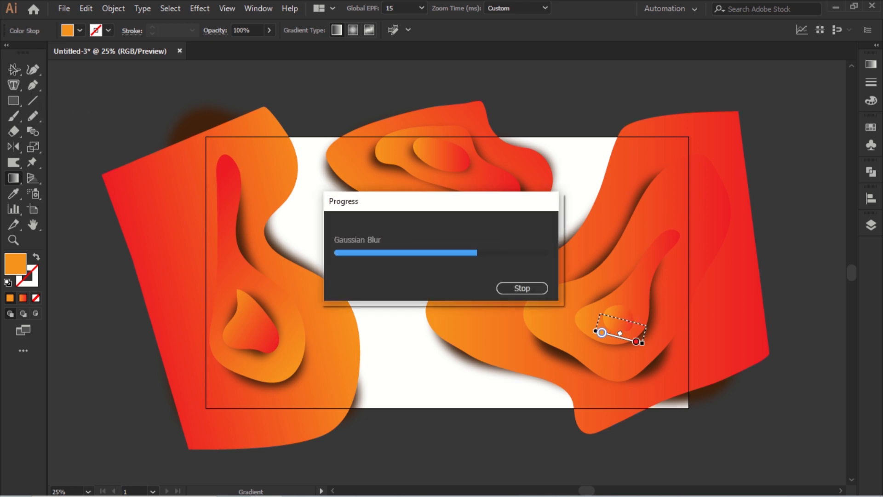
click(14, 70)
click(74, 94)
- Draw a closed shadow outline over the small oval with the Pencil tool and fill it with the sampled dark brown
click(32, 116)
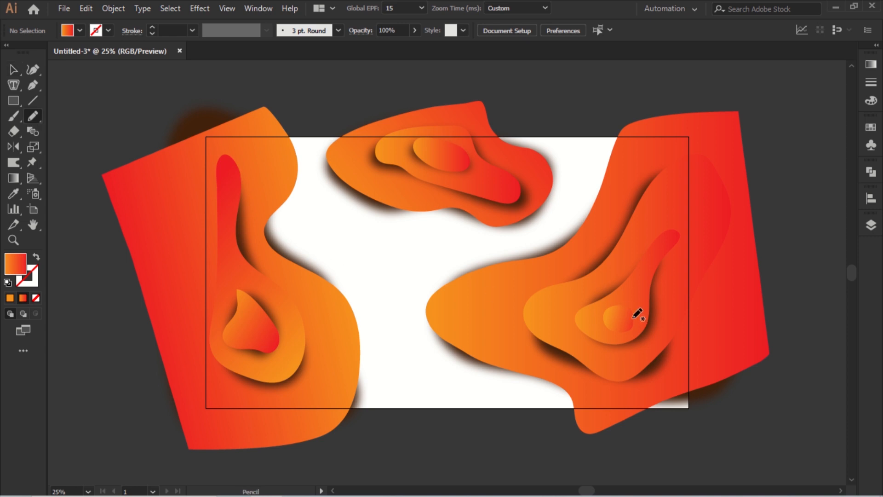
drag(631, 332, 628, 313)
click(14, 70)
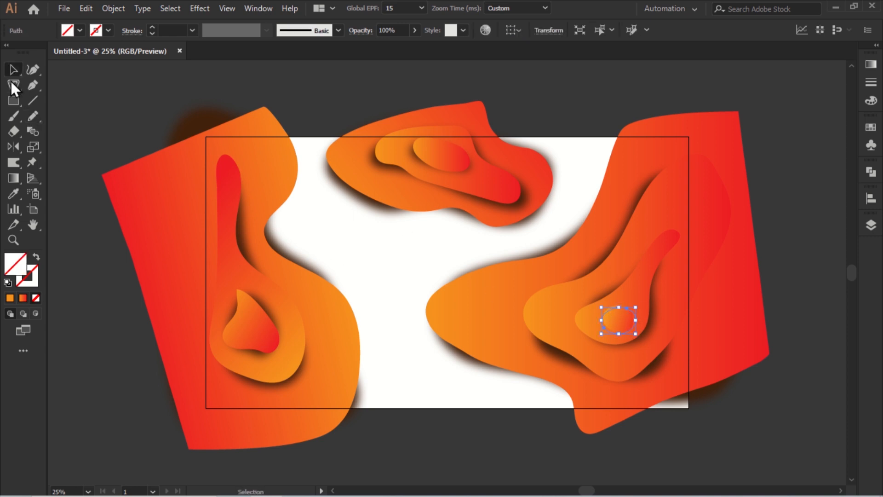
click(14, 193)
click(197, 118)
- Send the small oval's brown shadow one step backward, apply a Gaussian Blur to it and deselect it
click(14, 70)
right_click(520, 317)
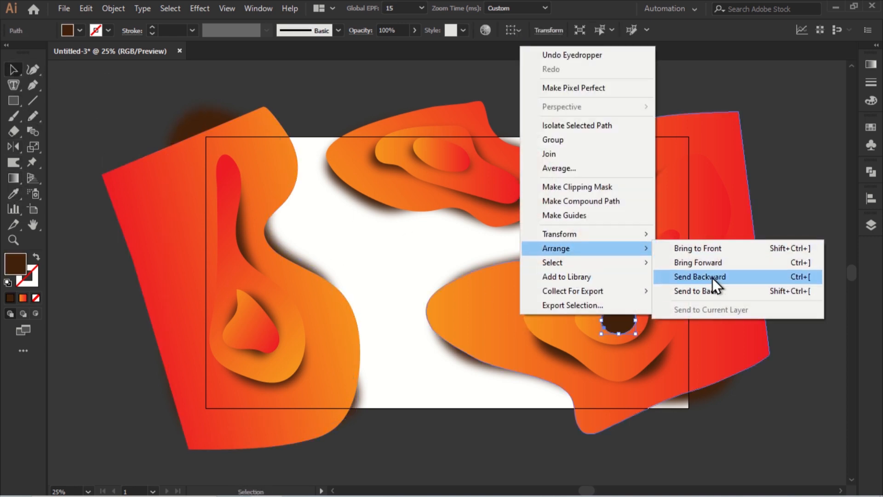
click(712, 277)
click(199, 9)
mouse_move(234, 223)
click(368, 225)
click(601, 231)
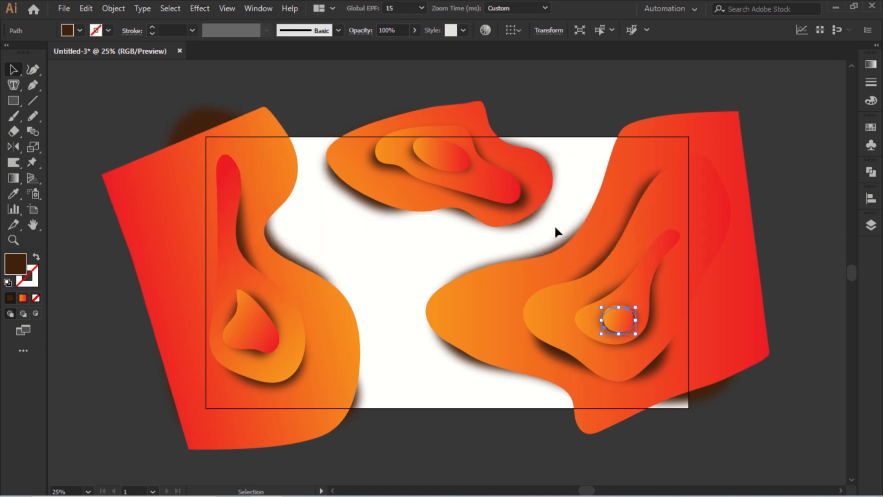
click(73, 179)
- Draw a rectangle covering the whole artboard from corner to corner and send it to the back behind all shapes
click(14, 101)
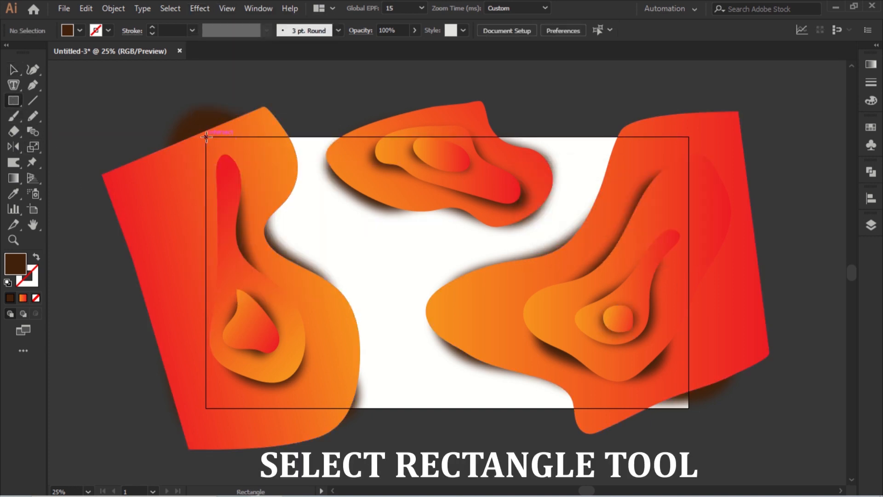
drag(206, 136, 689, 408)
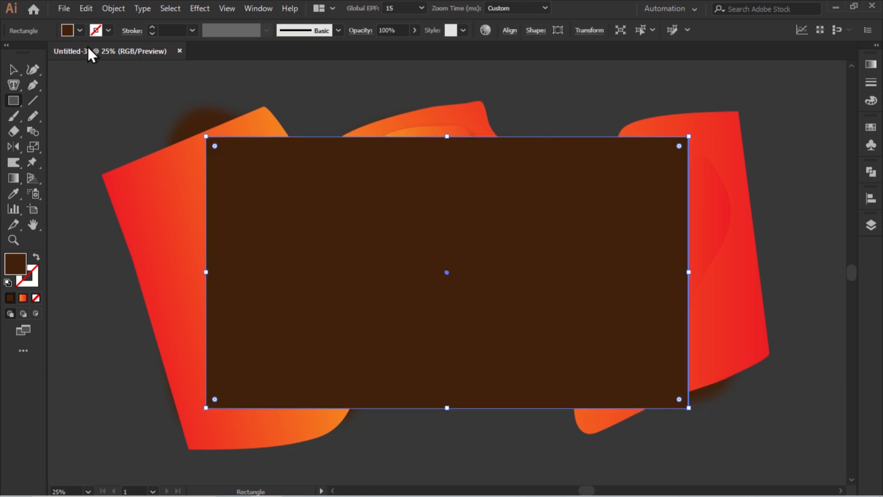
click(13, 72)
right_click(430, 229)
mouse_move(545, 431)
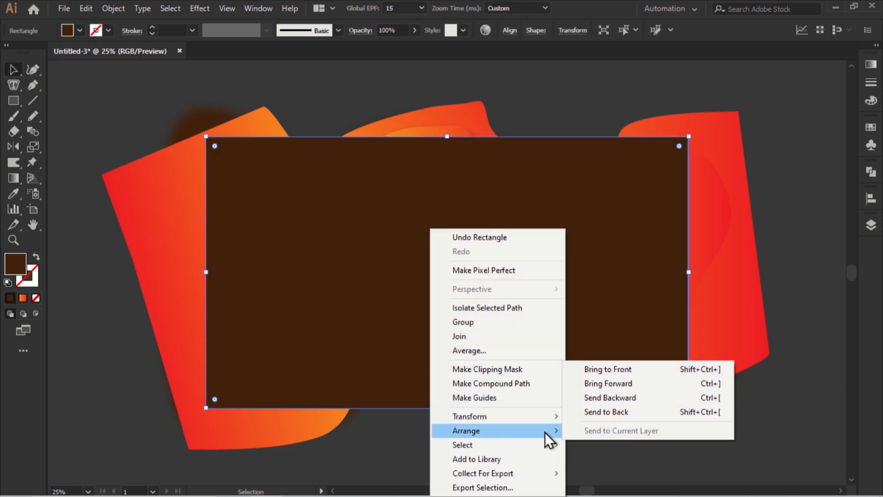
click(593, 413)
- Fill the background rectangle with the orange-red gradient sampled from the large left shape and deselect it
click(13, 193)
click(173, 171)
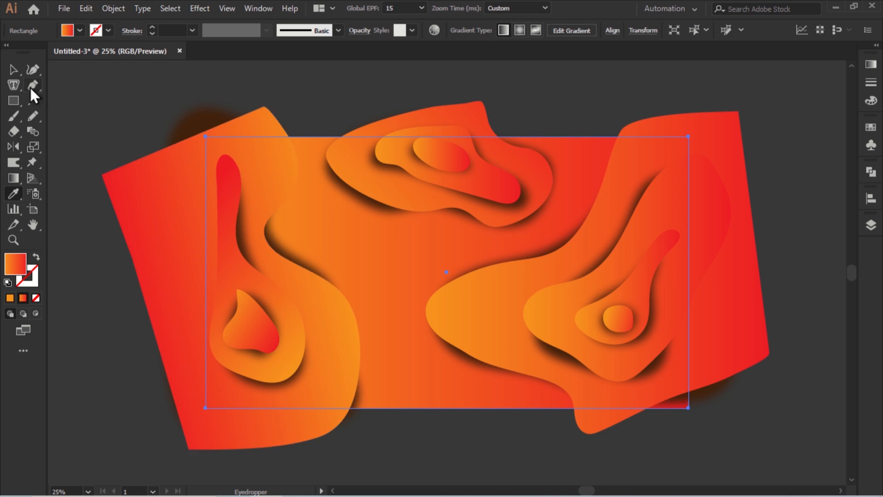
click(14, 70)
click(551, 81)
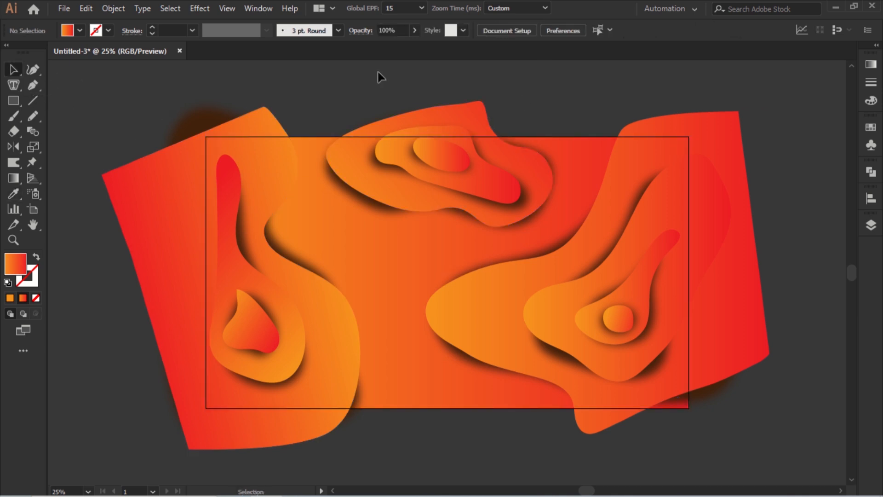
- Export the artwork as a JPEG named "background" with Use Artboards set to All, RGB color, Maximum quality and High (300 ppi) resolution
click(64, 9)
mouse_move(101, 237)
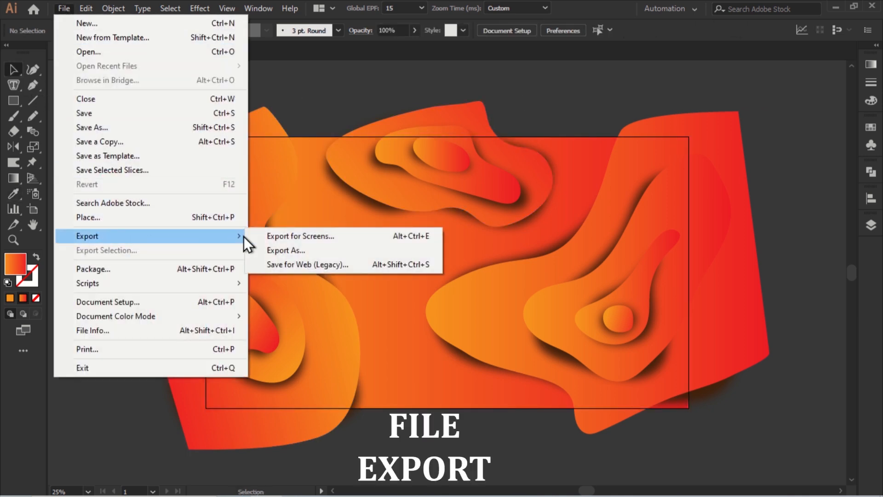
click(263, 250)
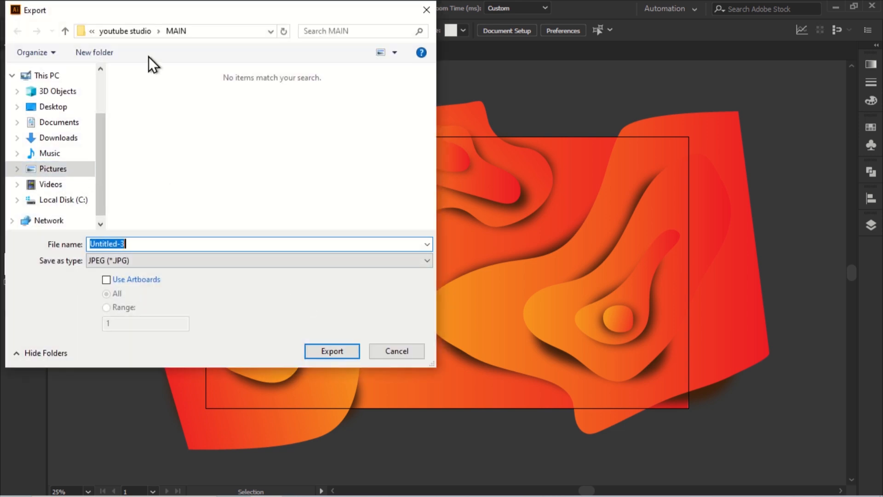
click(120, 280)
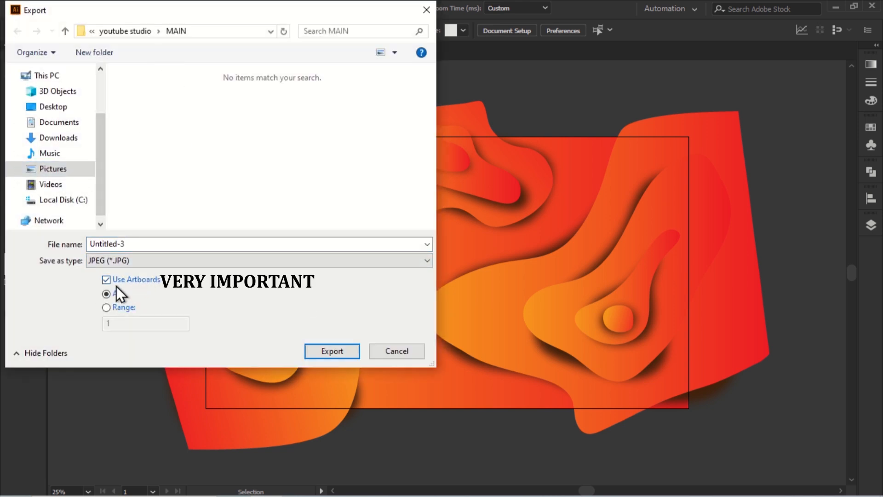
double_click(145, 241)
text(background)
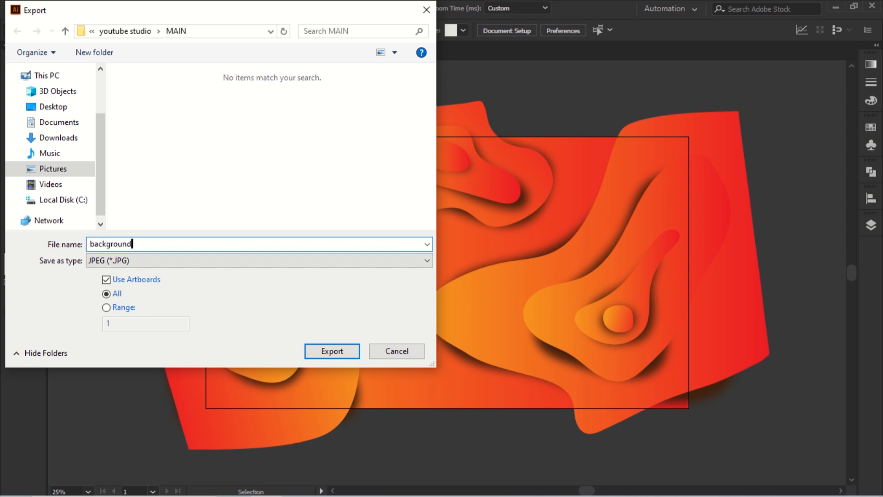
click(344, 350)
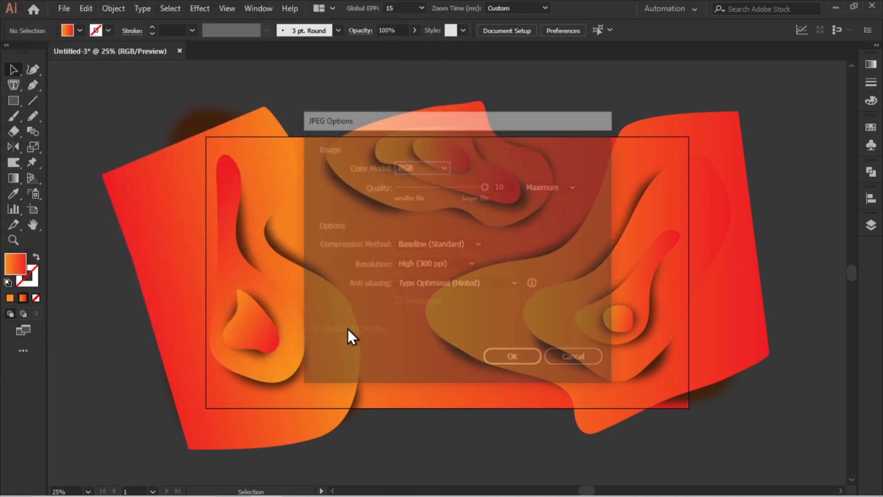
click(510, 363)
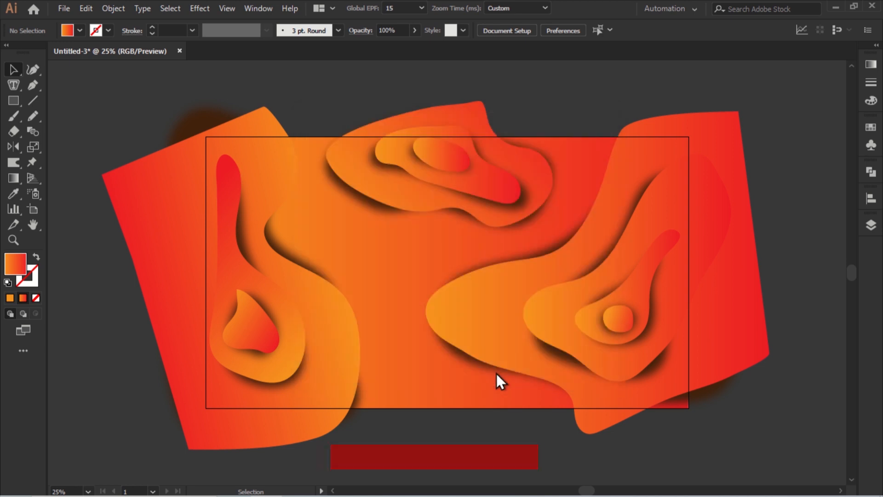